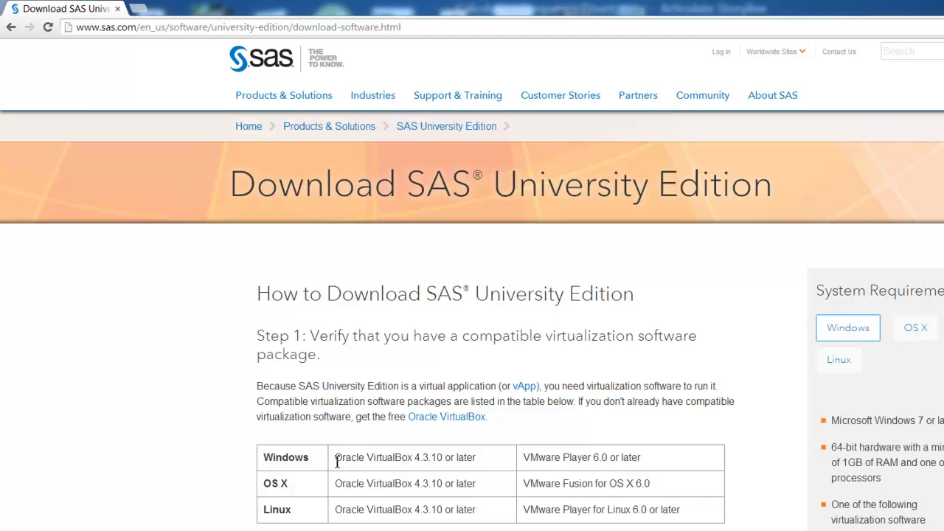
Copy the Windows requirement "Oracle VirtualBox 4.3.10 or later" from the SAS page and search the web for it
{"action": "left_click_drag", "start_coordinate": [336, 458], "coordinate": [479, 461]}
{"action": "key", "text": "ctrl+c"}
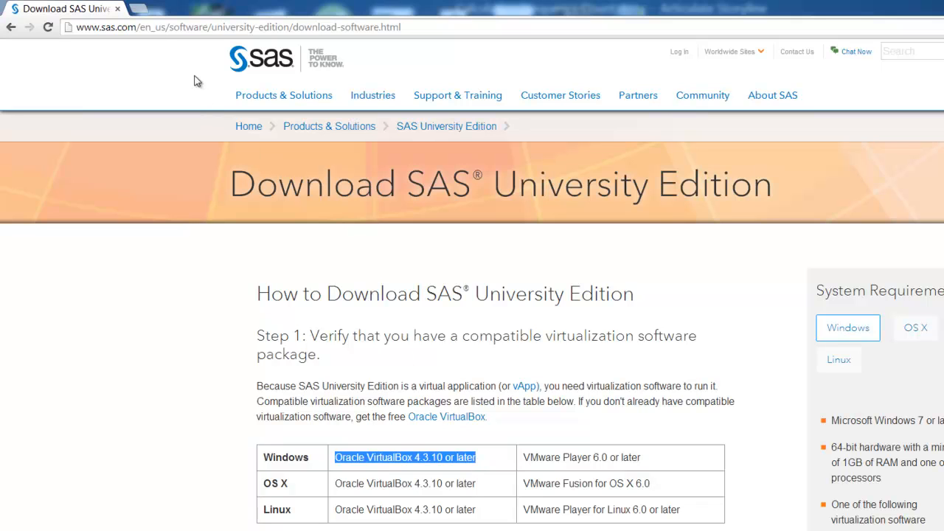
{"action": "left_click", "coordinate": [144, 8]}
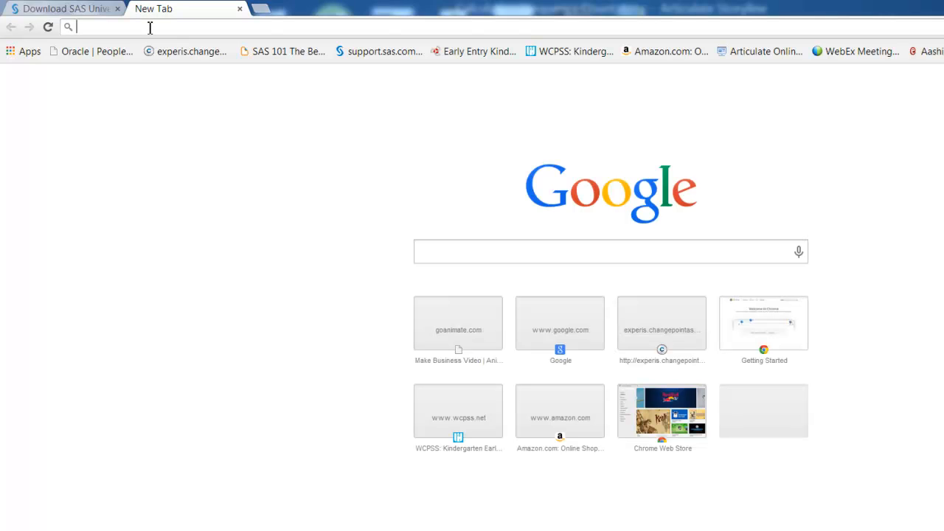
{"action": "key", "text": "ctrl+v"}
{"action": "key", "text": "Return"}
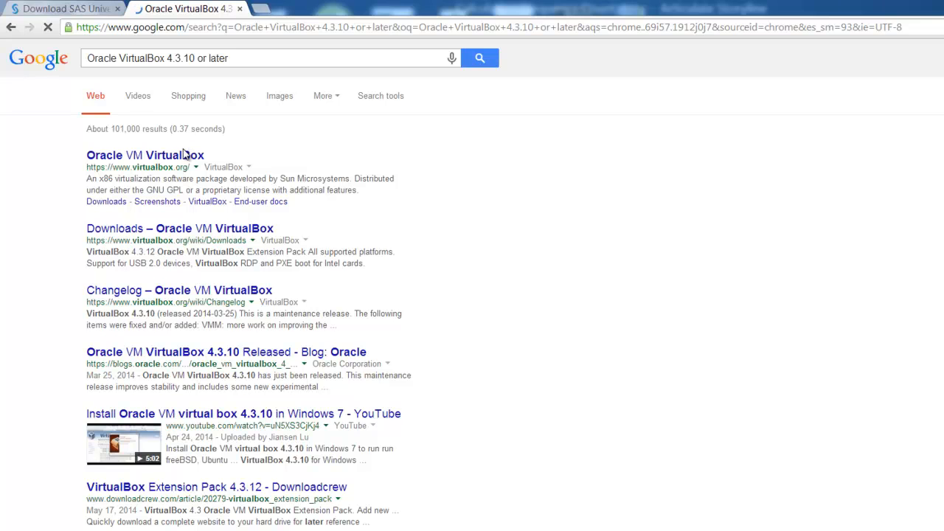
Open the VirtualBox site's Downloads page and start downloading the VirtualBox 4.3.12 x86/amd64 package for Windows hosts
{"action": "left_click", "coordinate": [171, 159]}
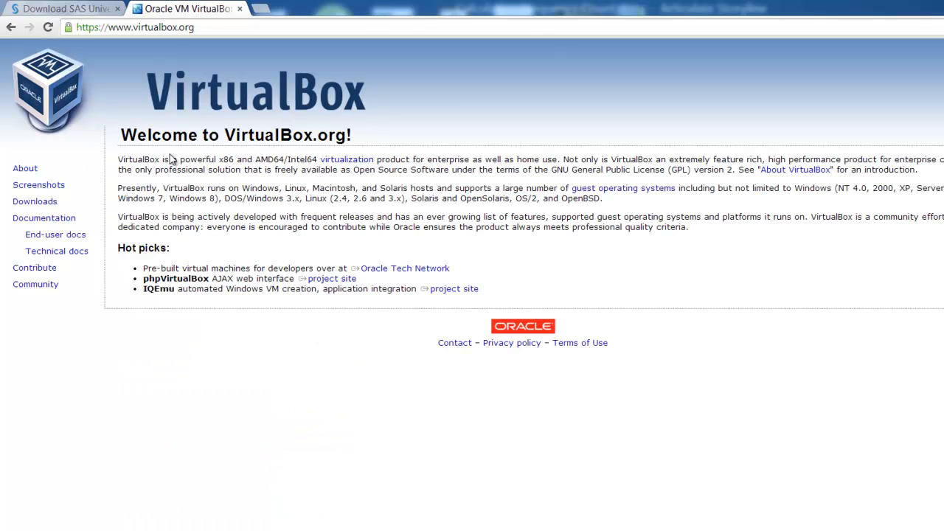
{"action": "double_click", "coordinate": [50, 204]}
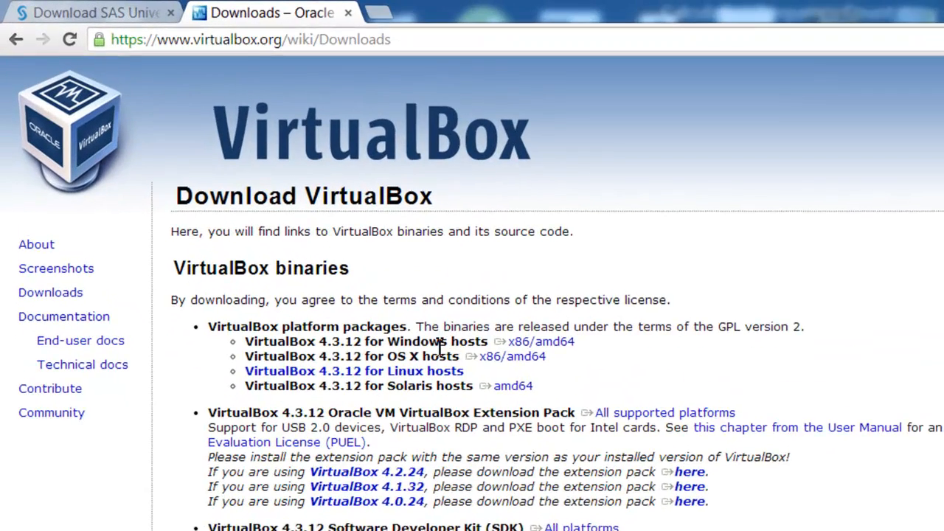
{"action": "left_click", "coordinate": [525, 353]}
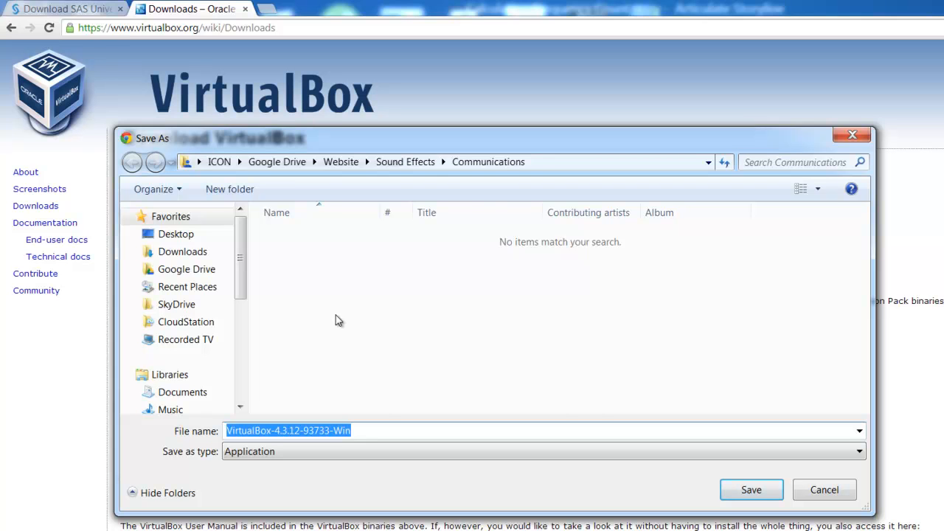
Create a folder named "Virtual Box" inside Downloads for the installer
{"action": "left_click", "coordinate": [182, 252]}
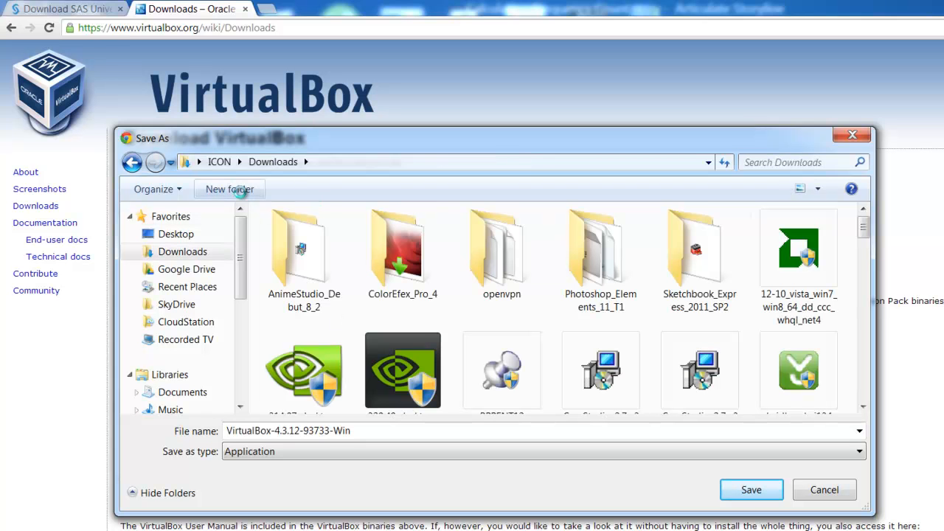
{"action": "left_click", "coordinate": [240, 191]}
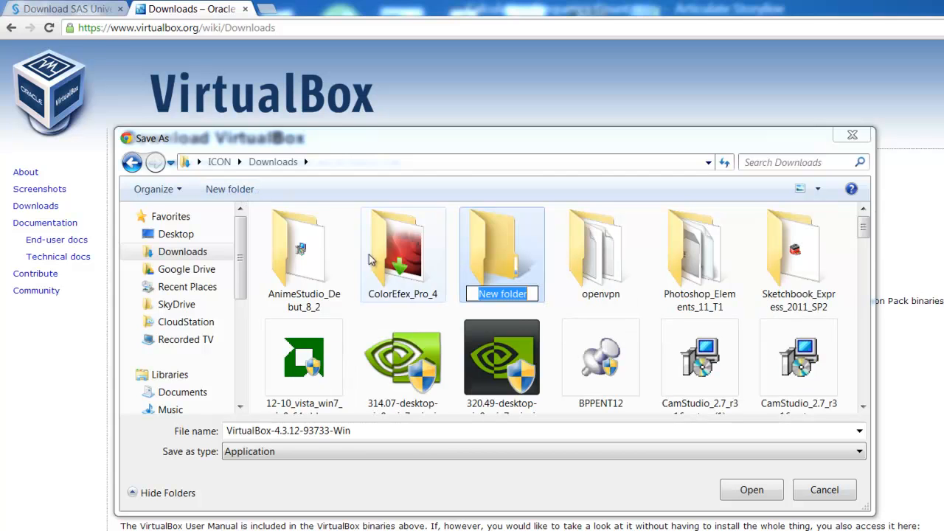
{"action": "left_click", "coordinate": [508, 295]}
{"action": "double_click", "coordinate": [507, 294]}
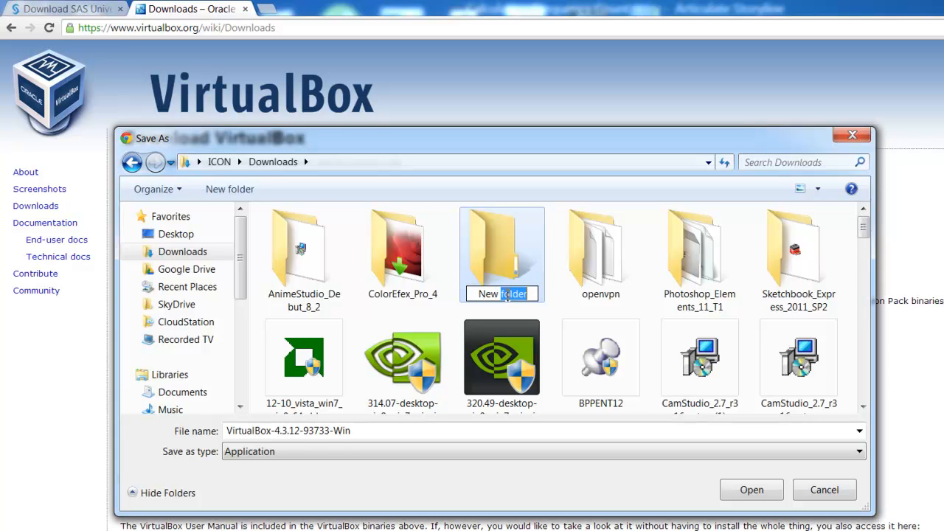
{"action": "key", "text": "BackSpace"}
{"action": "key", "text": "BackSpace"}
{"action": "key", "text": "BackSpace"}
{"action": "key", "text": "BackSpace"}
{"action": "key", "text": "BackSpace"}
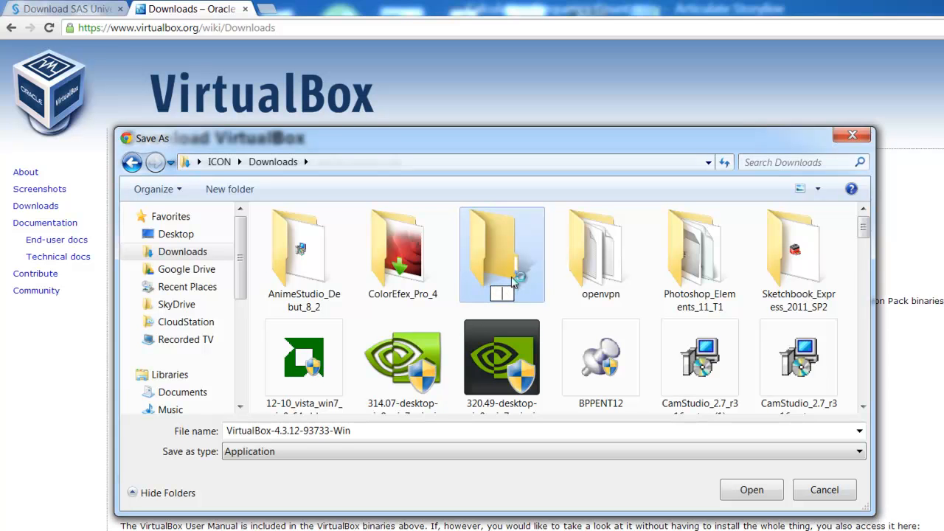
{"action": "type", "text": "Virtual"}
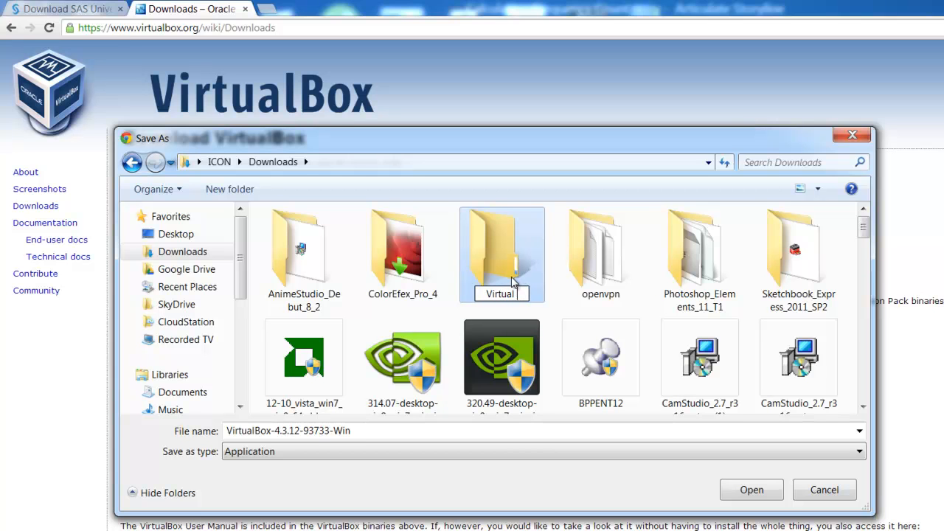
{"action": "type", "text": " Box"}
{"action": "key", "text": "Return"}
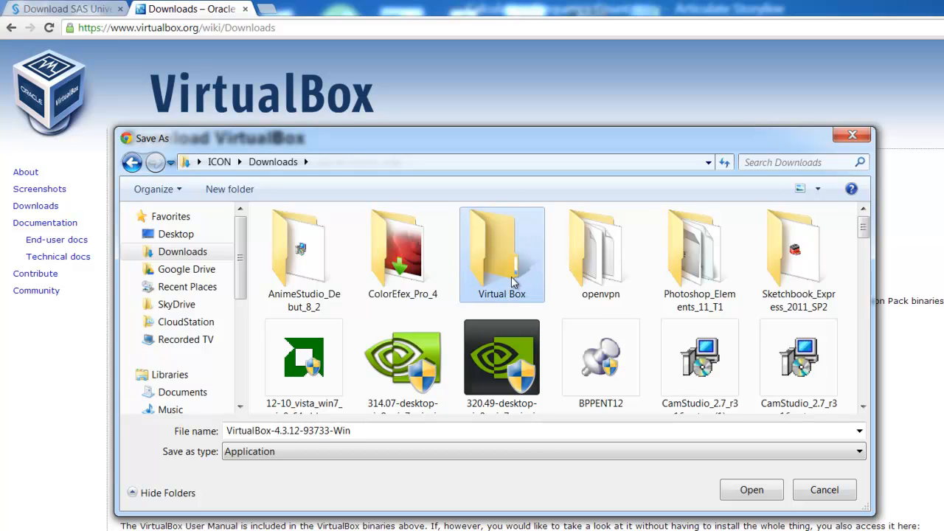
Save VirtualBox-4.3.12-93733-Win in the Virtual Box folder and run the downloaded installer
{"action": "key", "text": "Return"}
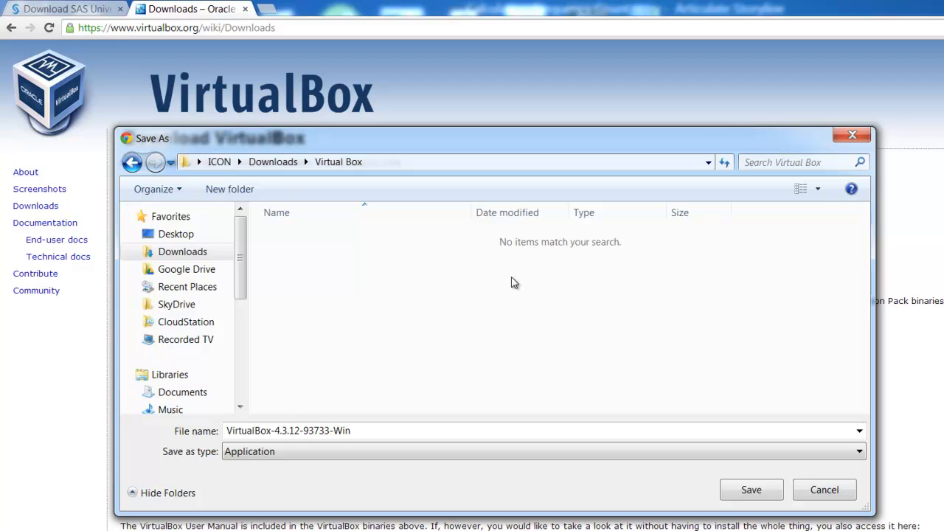
{"action": "left_click", "coordinate": [740, 491]}
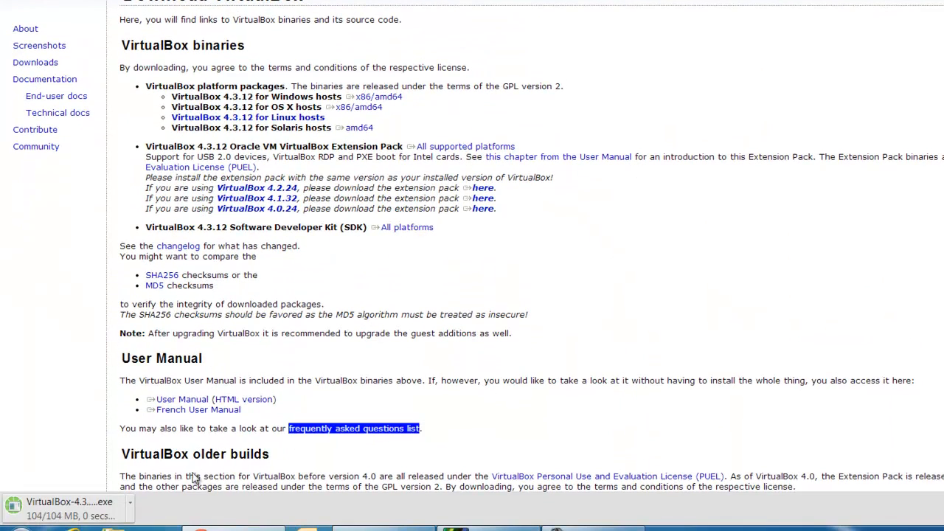
{"action": "left_click", "coordinate": [109, 513]}
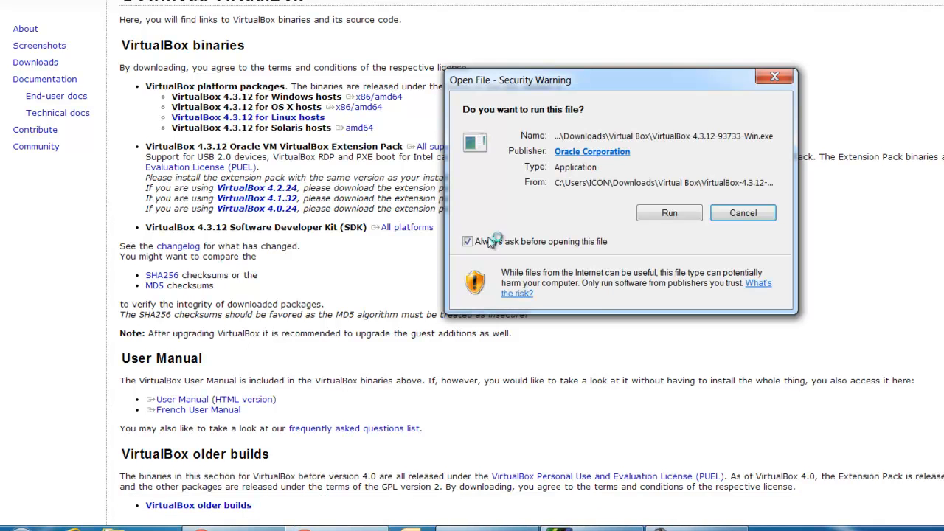
{"action": "left_click", "coordinate": [673, 213]}
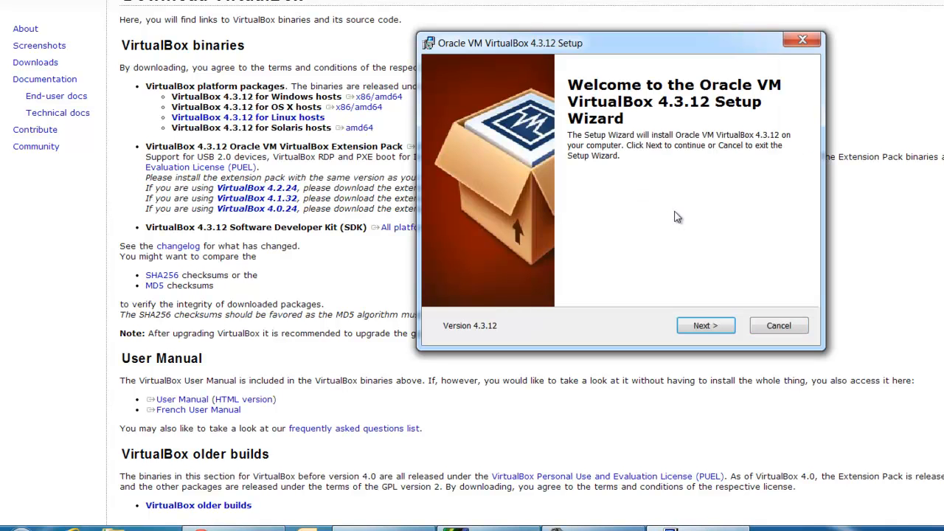
Go through the VirtualBox setup with the default options, accept the network interface reset and start the installation
{"action": "left_click", "coordinate": [698, 326]}
{"action": "left_click", "coordinate": [700, 327]}
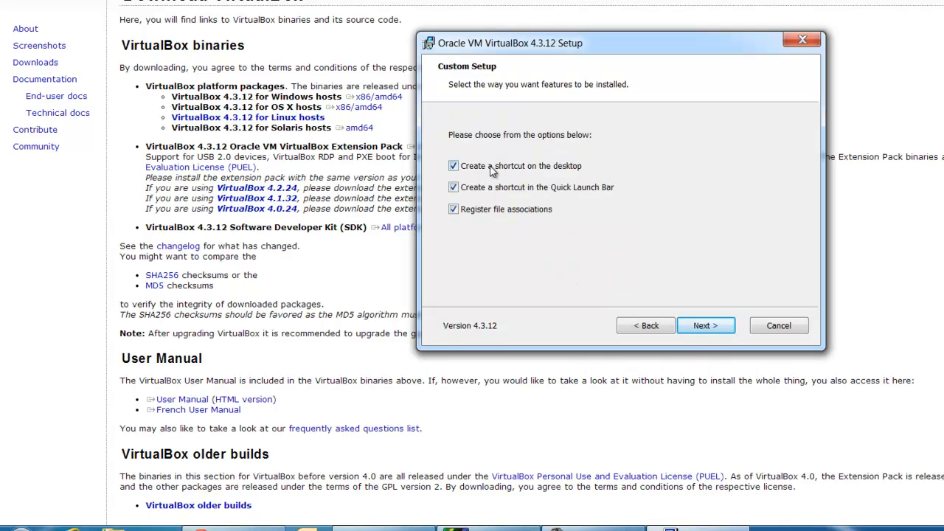
{"action": "left_click", "coordinate": [702, 327]}
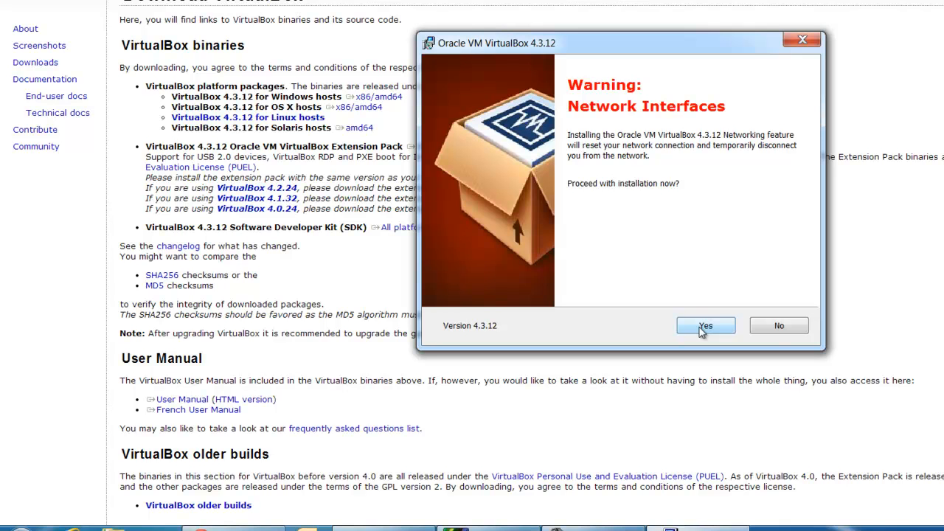
{"action": "left_click", "coordinate": [702, 329]}
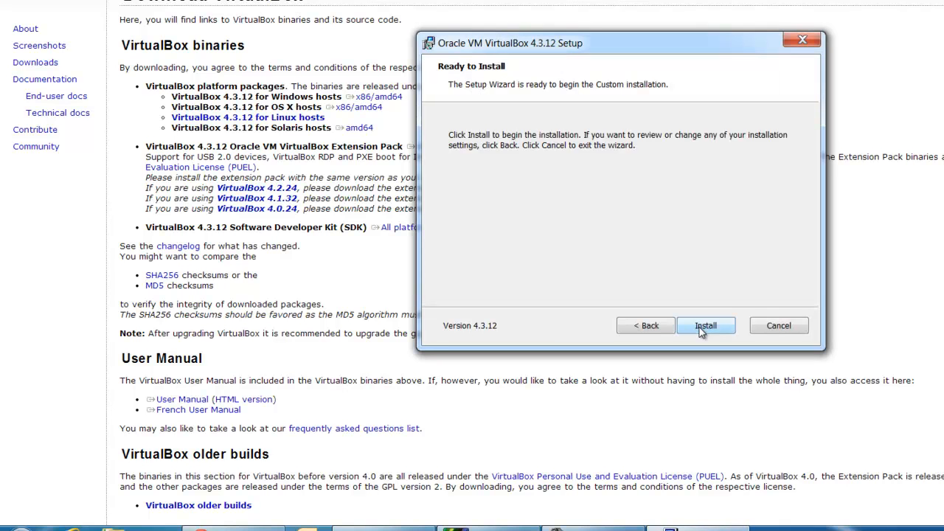
{"action": "left_click", "coordinate": [702, 328]}
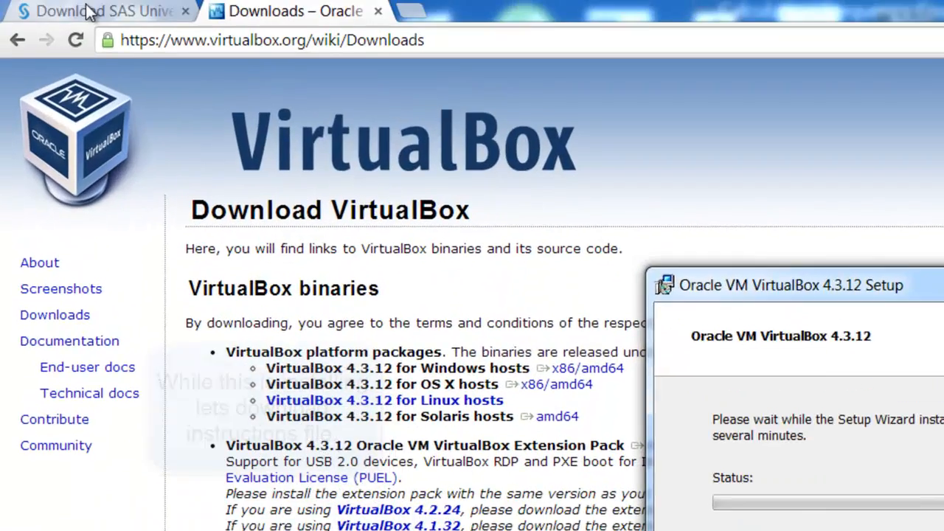
Open the Oracle VirtualBox Quick Start Guide PDF from Step 2 of the SAS University Edition download page
{"action": "left_click", "coordinate": [87, 12]}
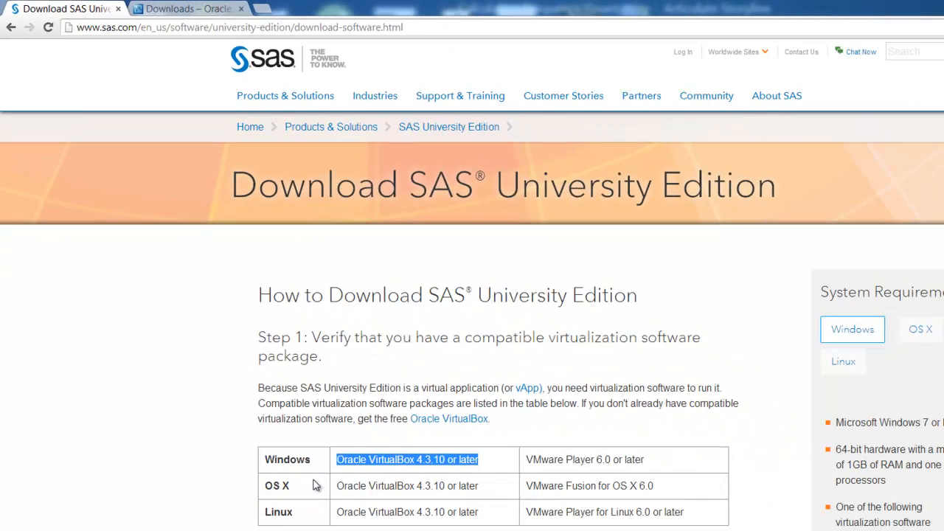
{"action": "scroll", "coordinate": [328, 508], "scroll_direction": "down", "scroll_amount": 5}
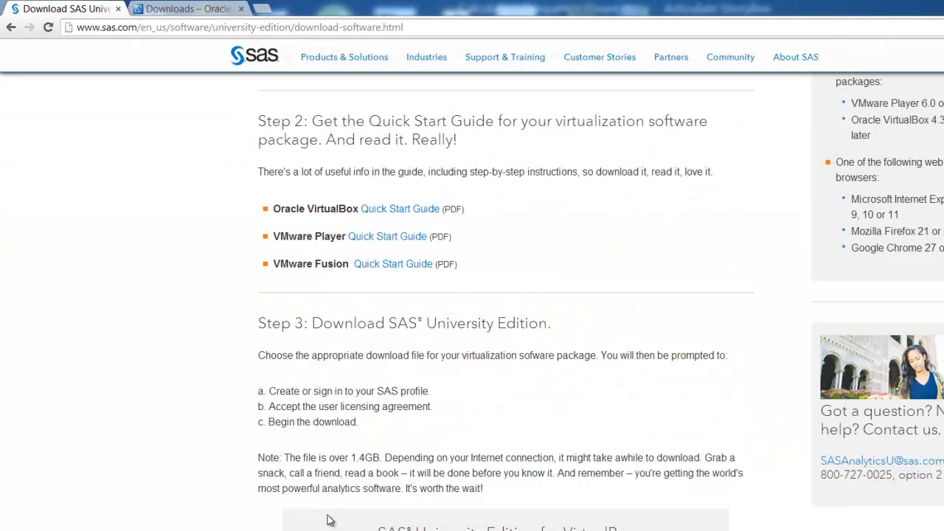
{"action": "left_click", "coordinate": [406, 211]}
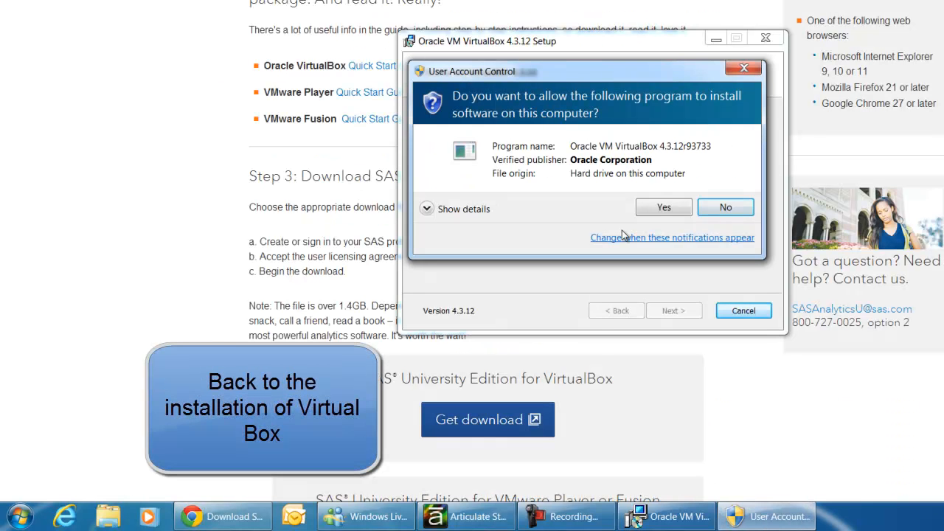
Allow the VirtualBox installer to make changes, install the Oracle USB and network adapter drivers, and finish the setup
{"action": "left_click", "coordinate": [670, 210]}
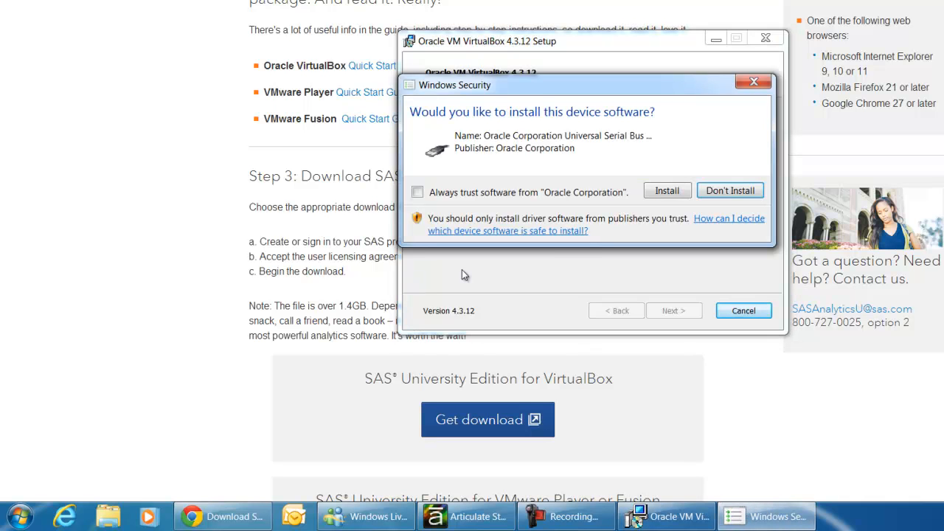
{"action": "left_click", "coordinate": [664, 190]}
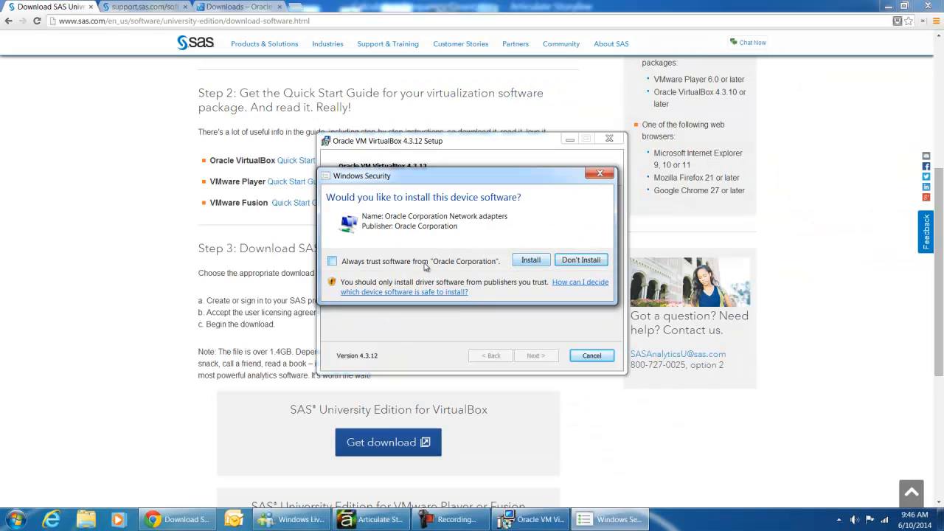
{"action": "left_click", "coordinate": [534, 262]}
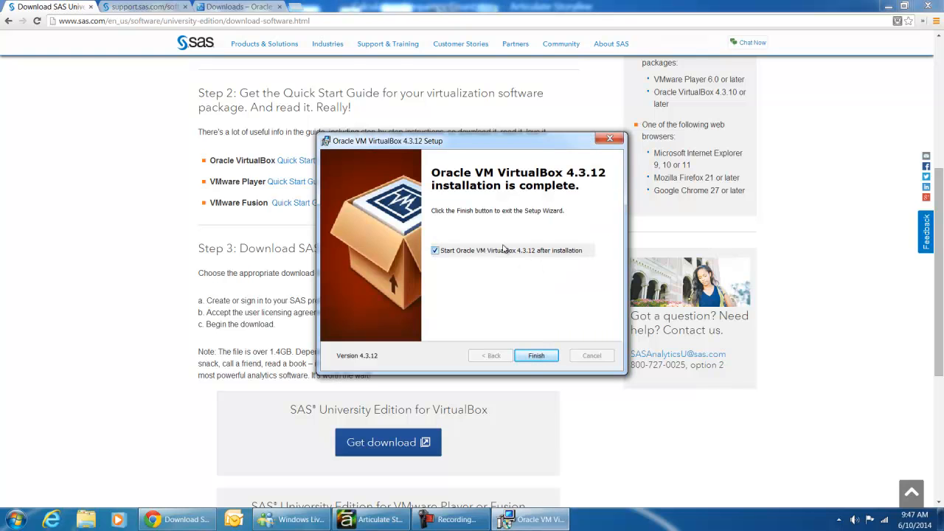
{"action": "left_click", "coordinate": [534, 355]}
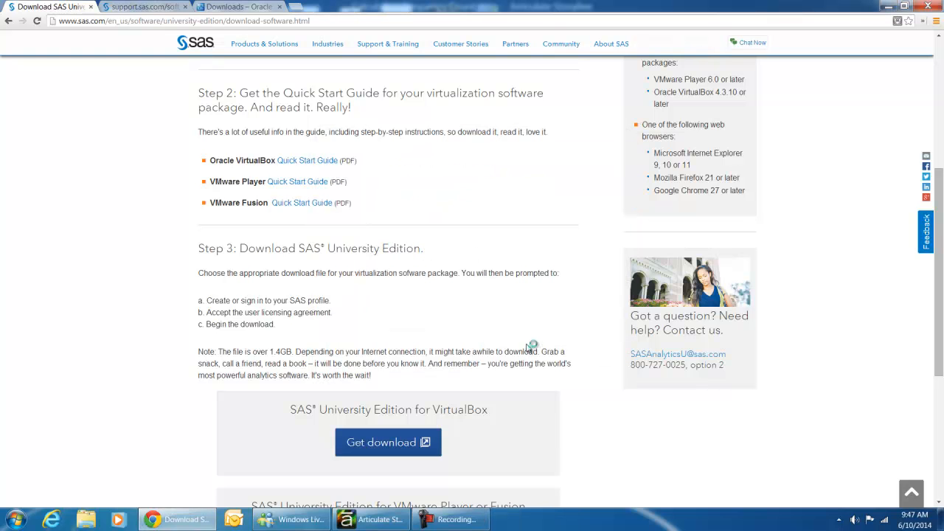
Minimize VirtualBox Manager and request the SAS University Edition for VirtualBox download from the SAS page
{"action": "scroll", "coordinate": [421, 397], "scroll_direction": "down", "scroll_amount": 1}
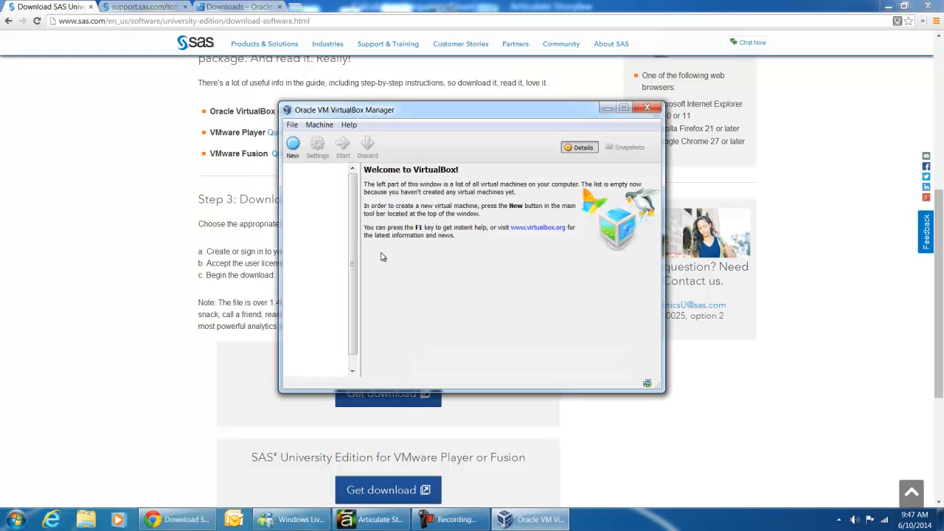
{"action": "left_click", "coordinate": [602, 109]}
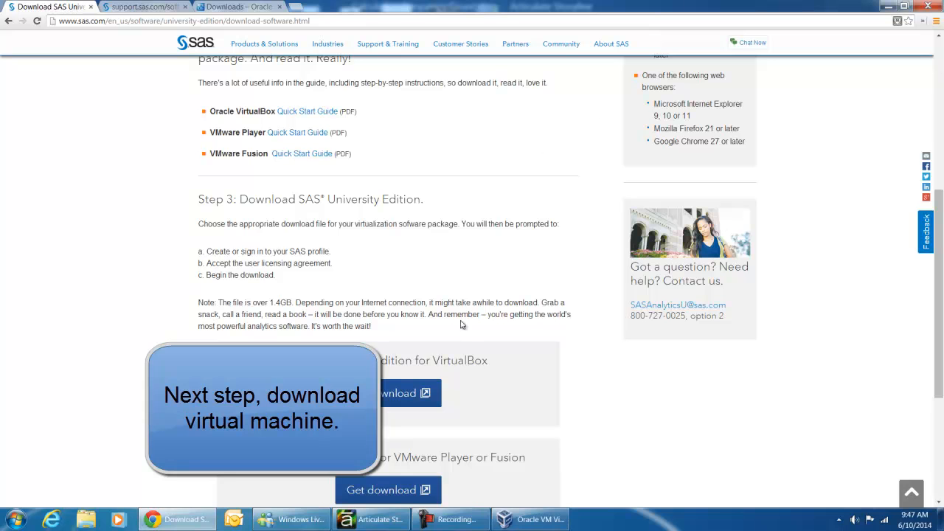
{"action": "left_click", "coordinate": [383, 399]}
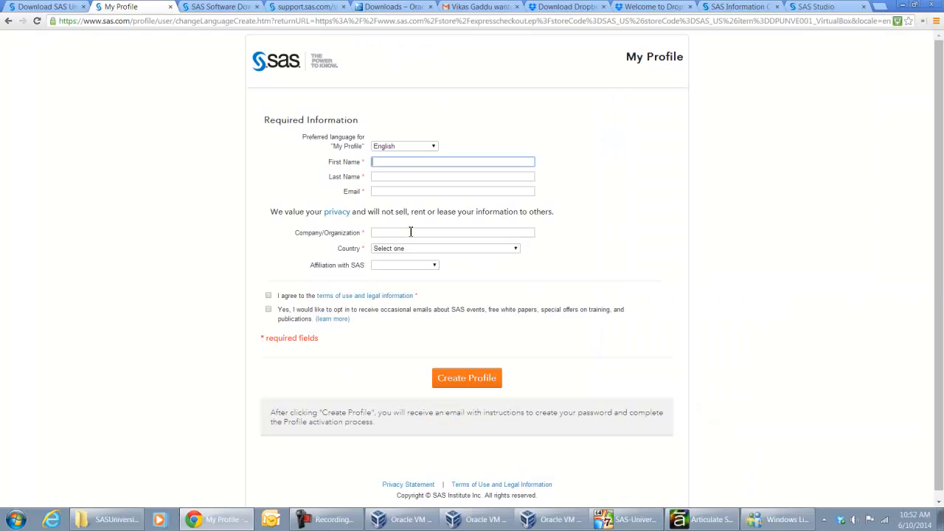
Fill in the first name, last name and e-mail in the new SAS profile form
{"action": "key", "text": "Tab"}
{"action": "key", "text": "Tab"}
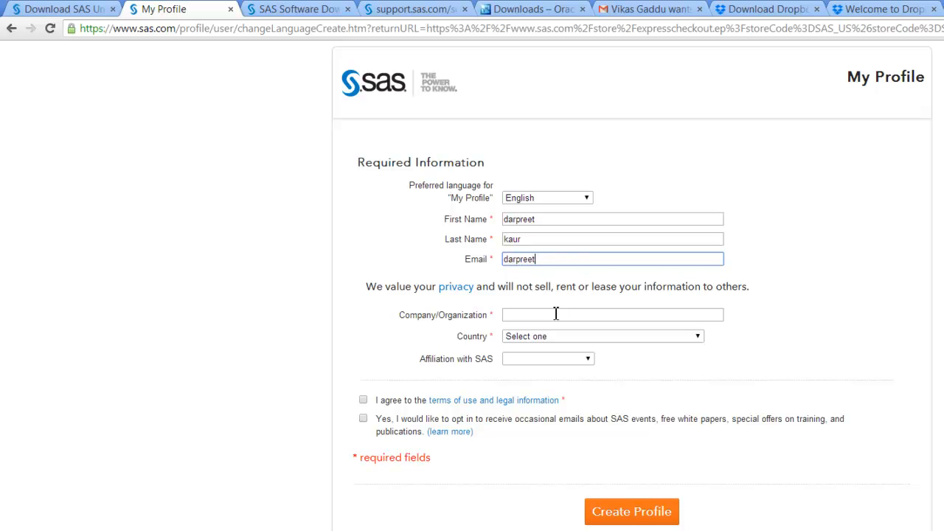
{"action": "key", "text": "Tab"}
Set the profile's organization to "anova groups" and its country to United States, and choose the state
{"action": "key", "text": "Tab"}
{"action": "type", "text": "anova groups"}
{"action": "key", "text": "Tab"}
{"action": "type", "text": "united states"}
Choose an affiliation with SAS and agree to the terms of use and legal information
{"action": "key", "text": "Tab"}
{"action": "type", "text": "new m"}
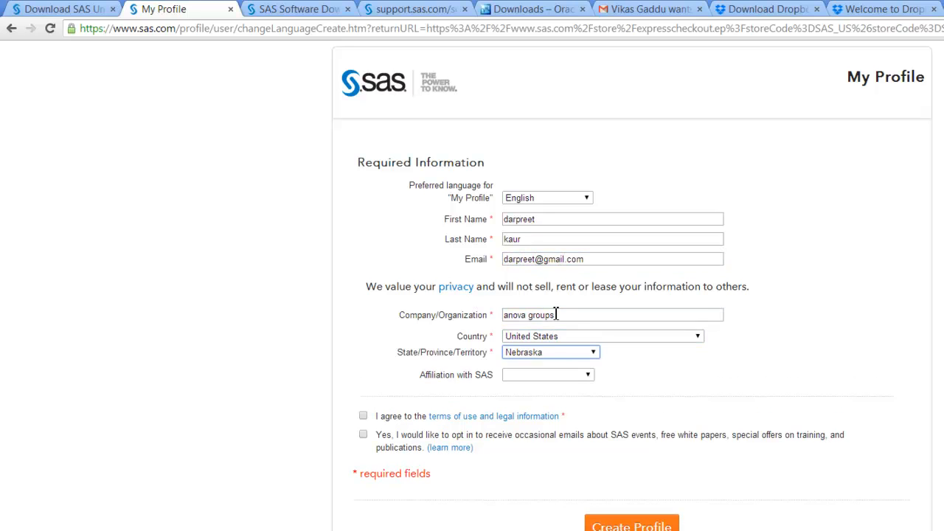
{"action": "key", "text": "n"}
{"action": "key", "text": "n"}
{"action": "key", "text": "Tab"}
{"action": "key", "text": "alt+Down"}
{"action": "key", "text": "Down"}
{"action": "key", "text": "Return"}
{"action": "key", "text": "Tab"}
{"action": "key", "text": "space"}
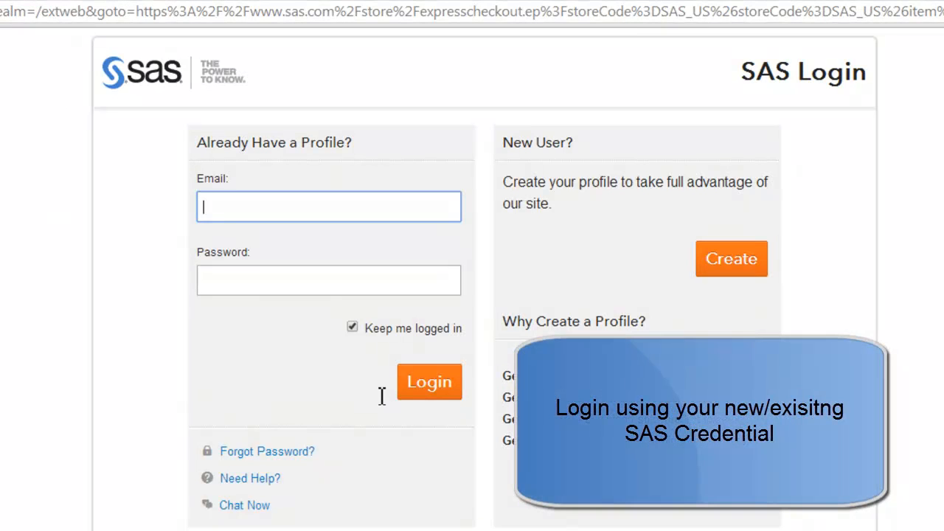
Log in to SAS with the profile's e-mail and account password to reach the University Edition license terms
{"action": "type", "text": "darpreetof"}
{"action": "type", "text": "raleigh"}
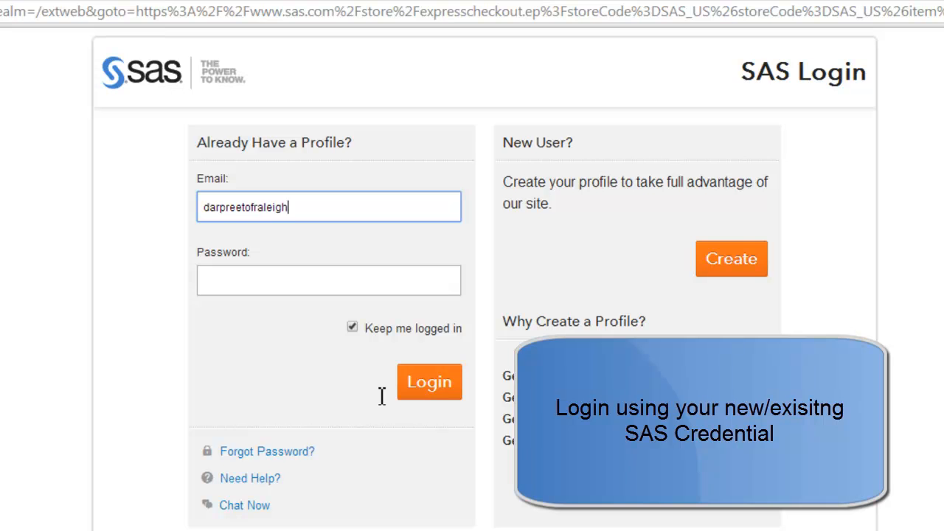
{"action": "key", "text": "Tab"}
{"action": "type", "text": "••••••••"}
{"action": "left_click", "coordinate": [381, 402]}
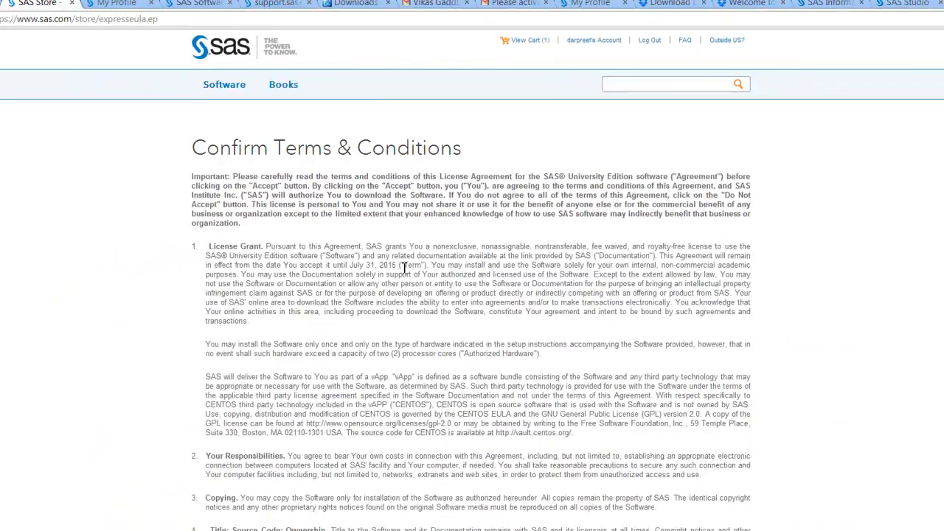
Accept the SAS University Edition license terms and save the VirtualBox download as unvbasicvapp__94110__ova__en__sp0__1 in the Virtual Box downloads folder
{"action": "scroll", "coordinate": [384, 391], "scroll_direction": "down", "scroll_amount": 15}
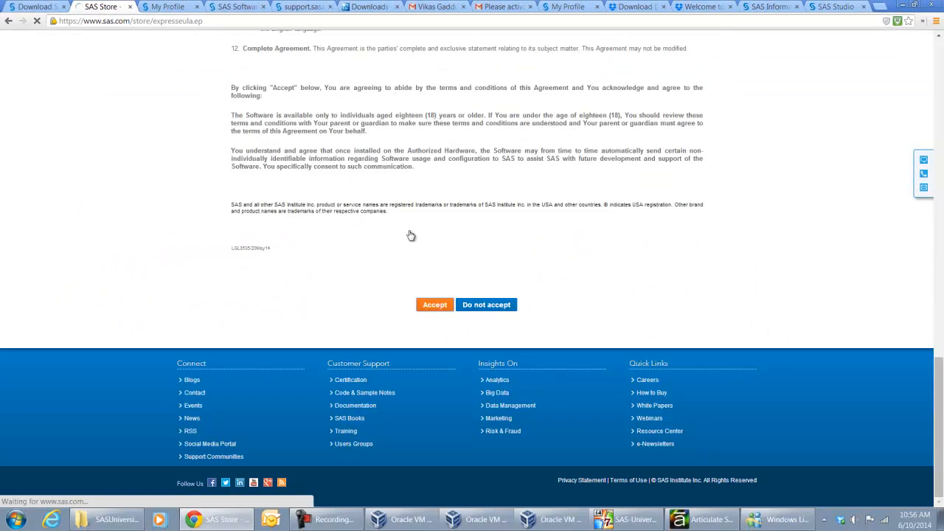
{"action": "scroll", "coordinate": [411, 235], "scroll_direction": "down", "scroll_amount": 3}
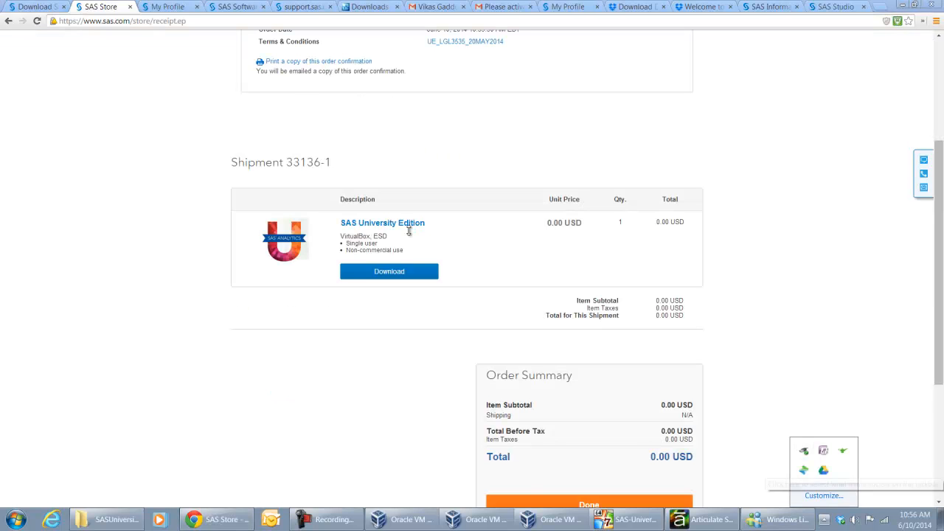
{"action": "left_click", "coordinate": [327, 520]}
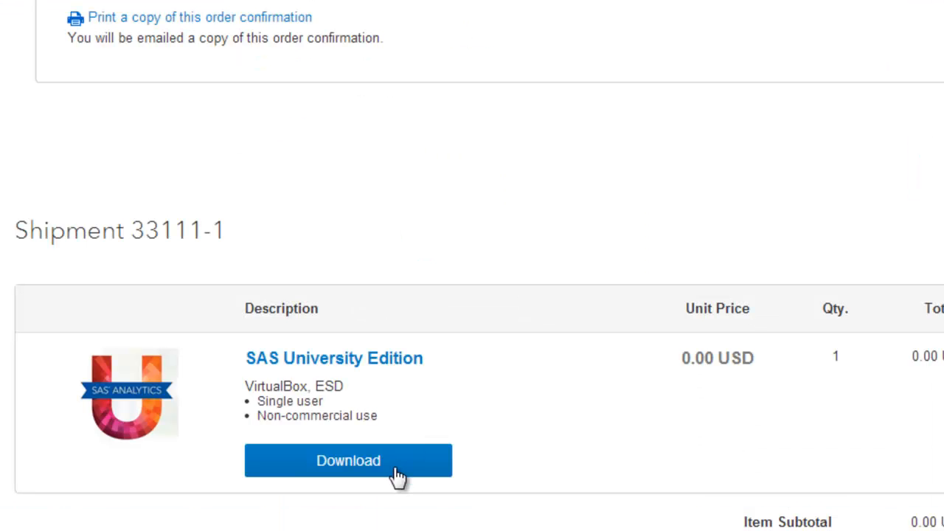
{"action": "left_click", "coordinate": [395, 272]}
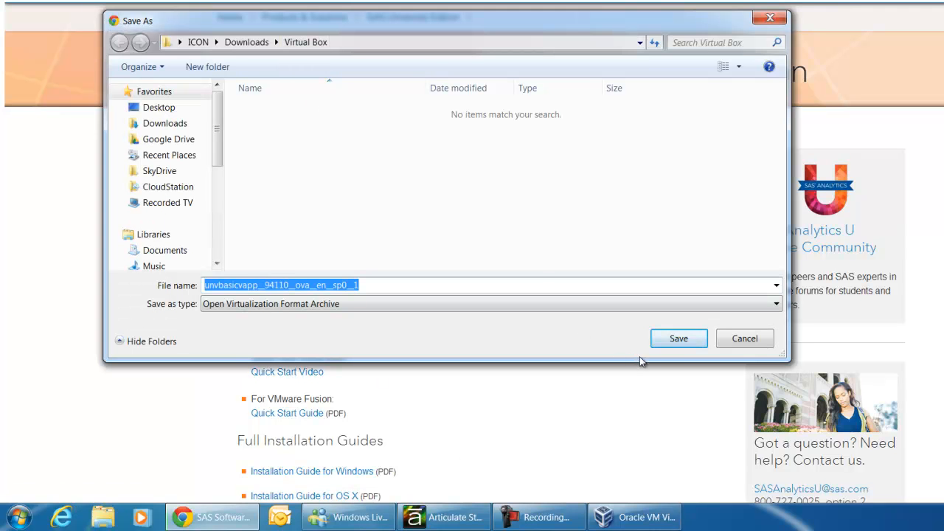
{"action": "left_click", "coordinate": [676, 341]}
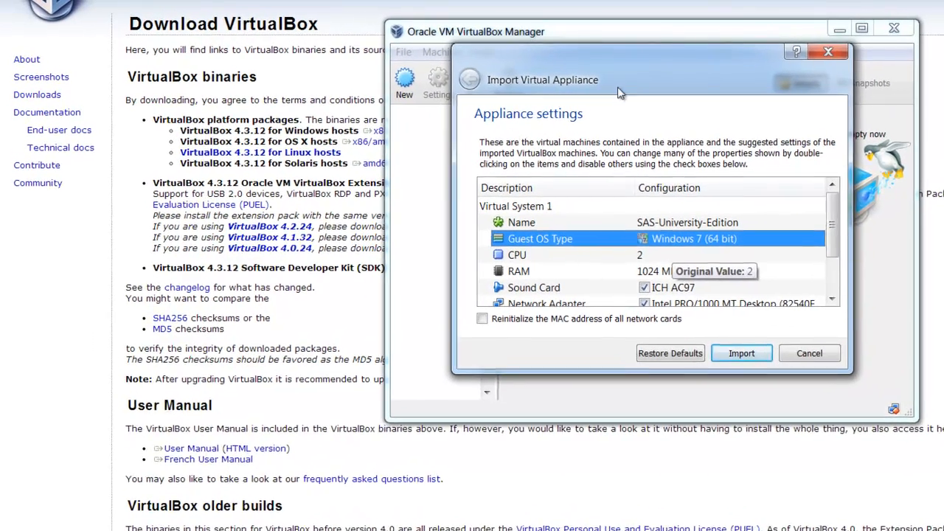
Set the guest OS type of the SAS-University-Edition appliance to Windows 7 (64 bit) in the import settings
{"action": "double_click", "coordinate": [687, 239]}
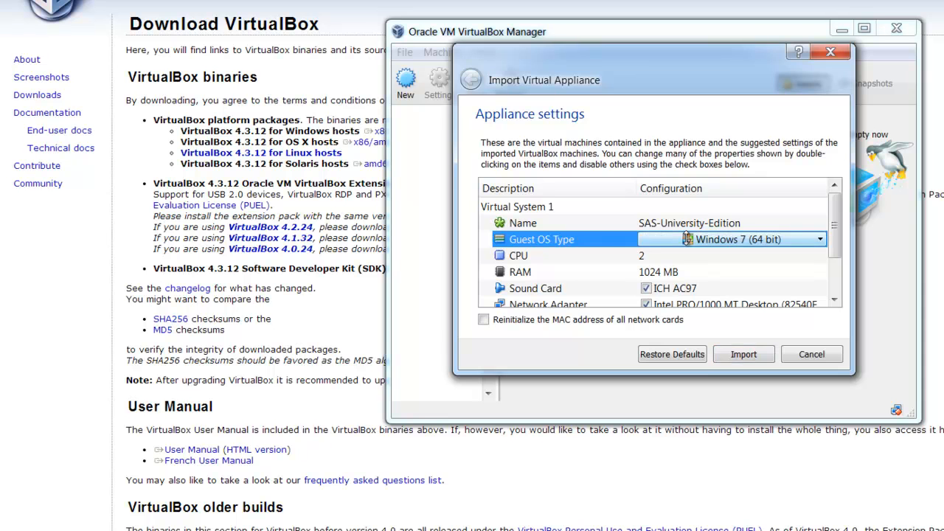
{"action": "left_click", "coordinate": [820, 239]}
{"action": "mouse_move", "coordinate": [758, 262]}
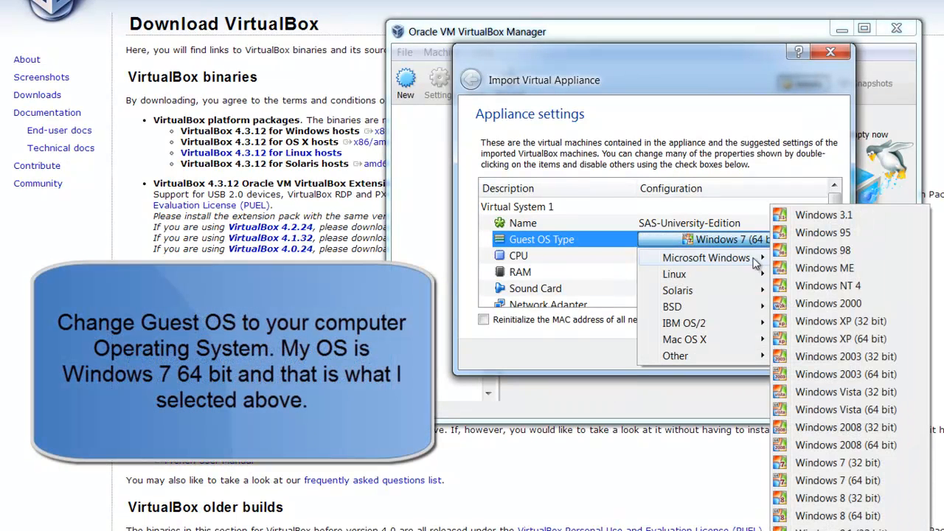
{"action": "left_click", "coordinate": [850, 481]}
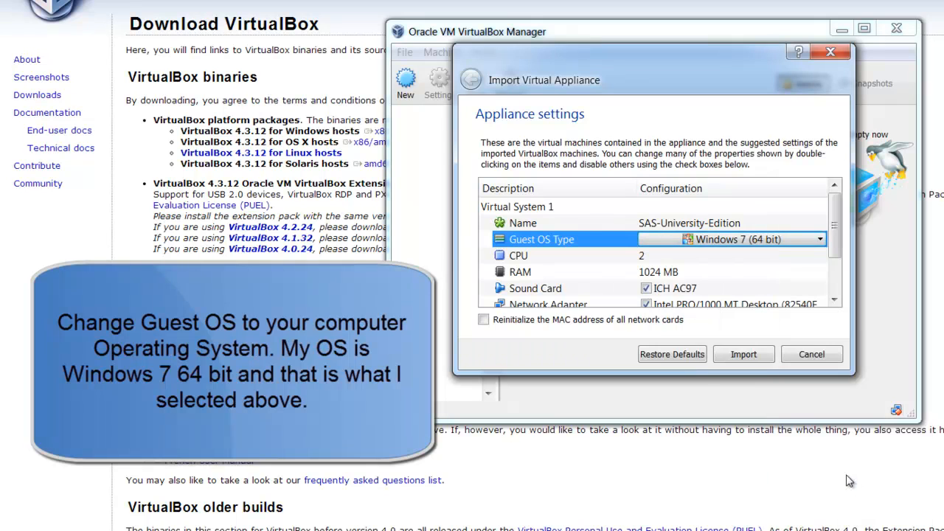
Set the appliance's RAM to 1024 MB and import it into VirtualBox
{"action": "double_click", "coordinate": [660, 272]}
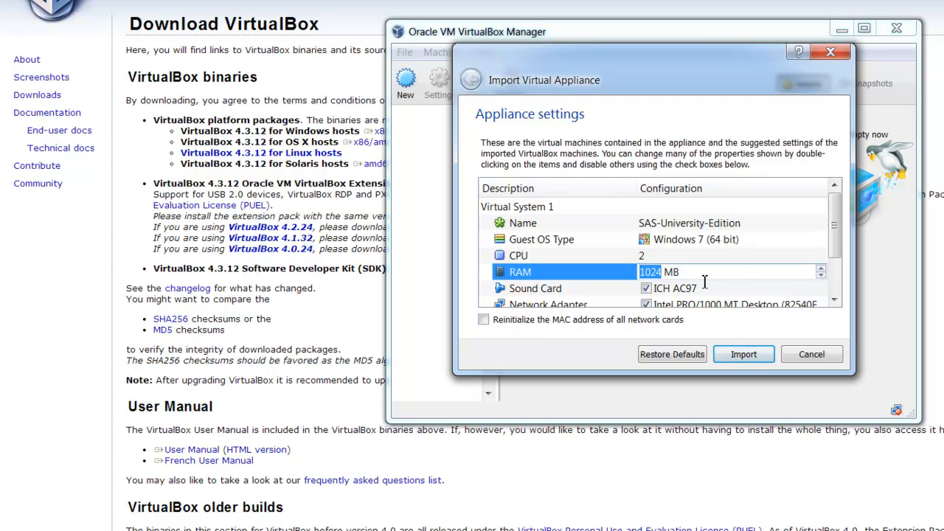
{"action": "left_click", "coordinate": [820, 268]}
{"action": "left_click", "coordinate": [821, 275]}
{"action": "left_click", "coordinate": [738, 355]}
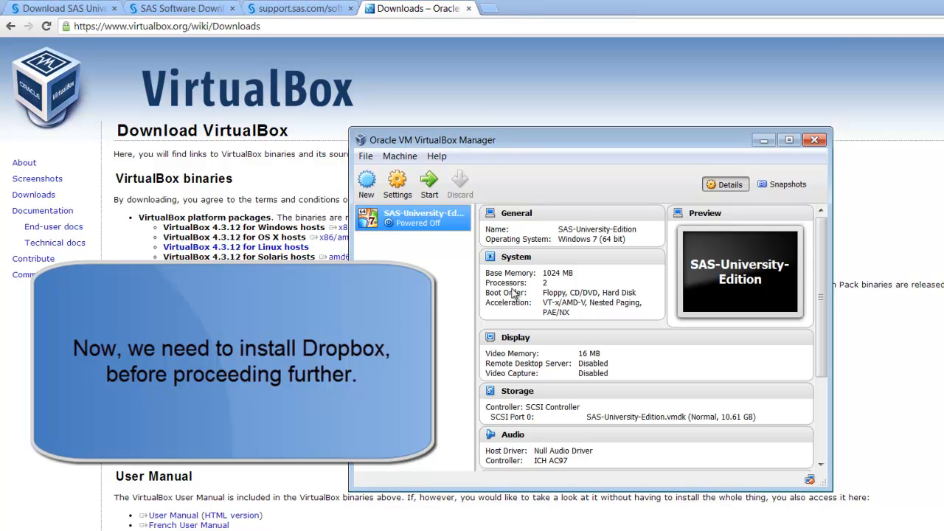
Switch to the browser, open the Gmail inbox in a new tab and follow the Dropbox invitation to the shared folder batch5
{"action": "key", "text": "alt+Tab"}
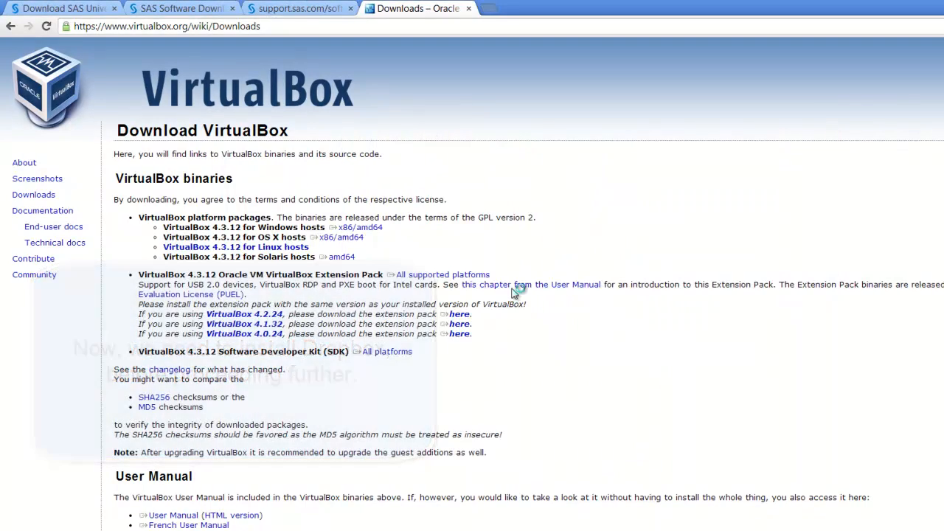
{"action": "key", "text": "ctrl+t"}
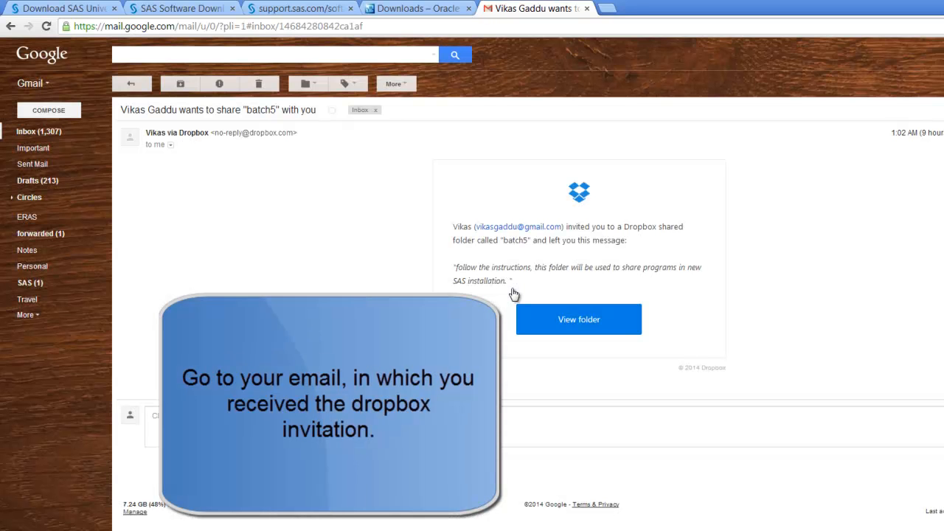
{"action": "left_click", "coordinate": [516, 296]}
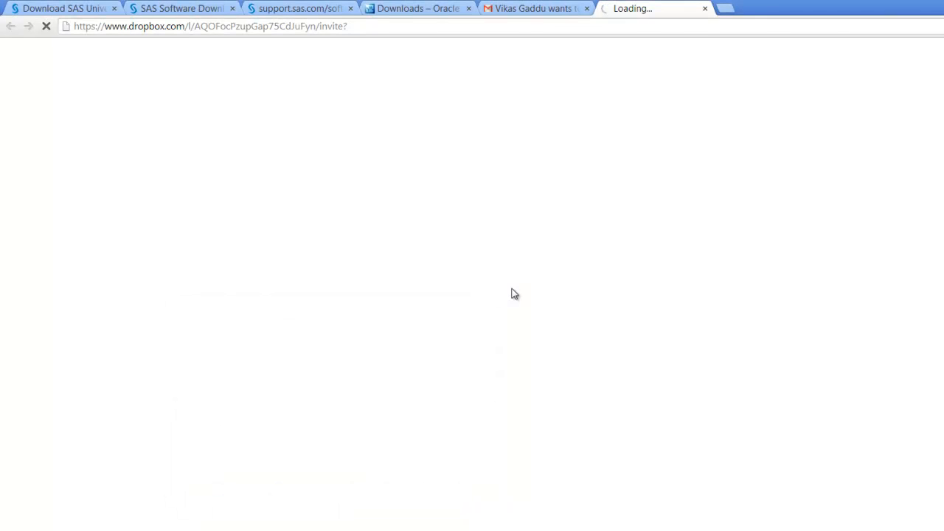
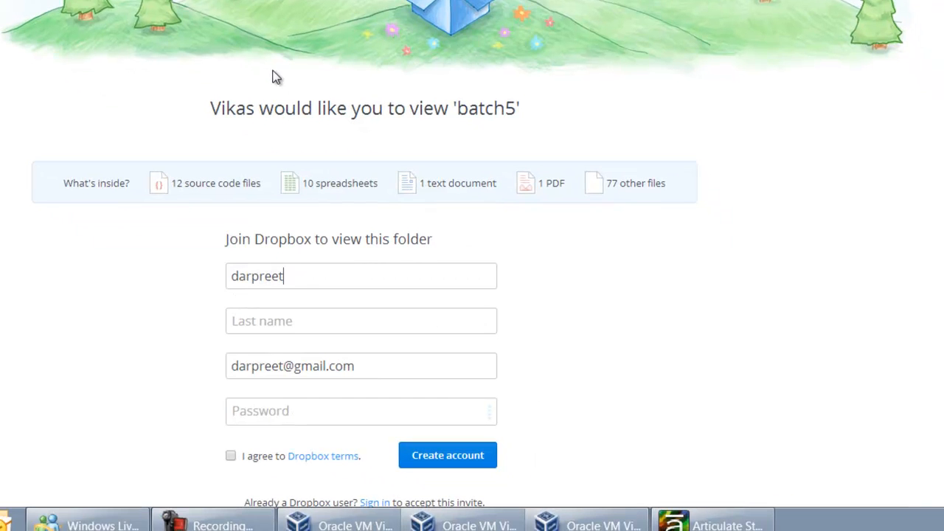
Enter the first name and last name in the Dropbox sign-up form
{"action": "key", "text": "Tab"}
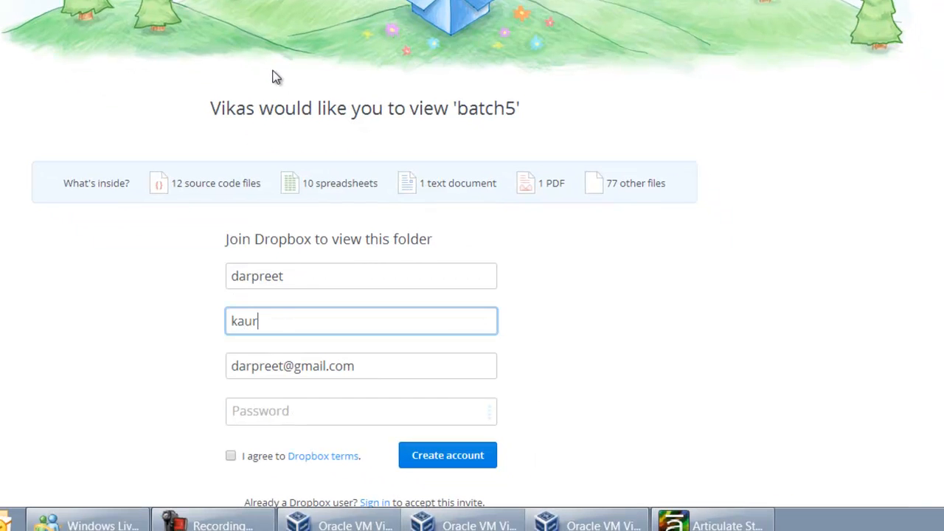
{"action": "key", "text": "Tab"}
{"action": "key", "text": "Tab"}
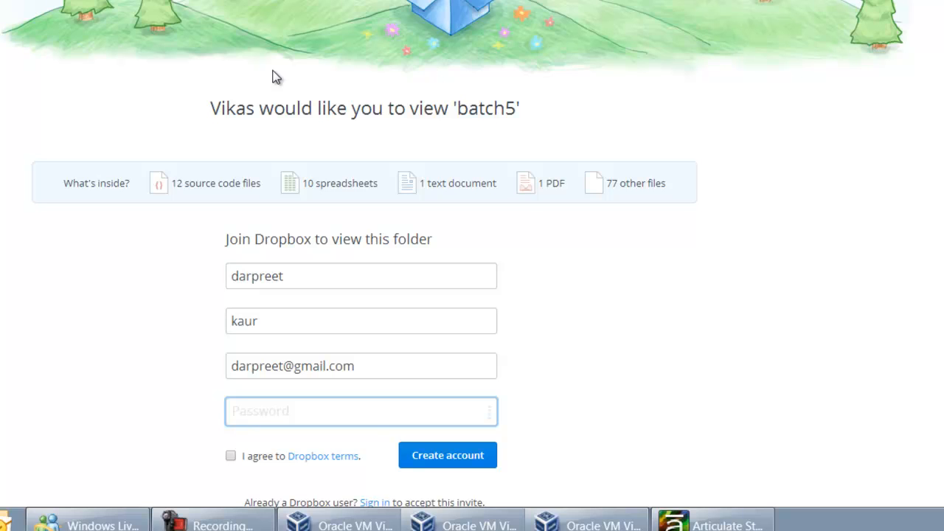
Enter the account password, agree to the Dropbox terms and create the Dropbox account
{"action": "type", "text": "••••••••"}
{"action": "scroll", "coordinate": [274, 75], "scroll_direction": "down", "scroll_amount": 3}
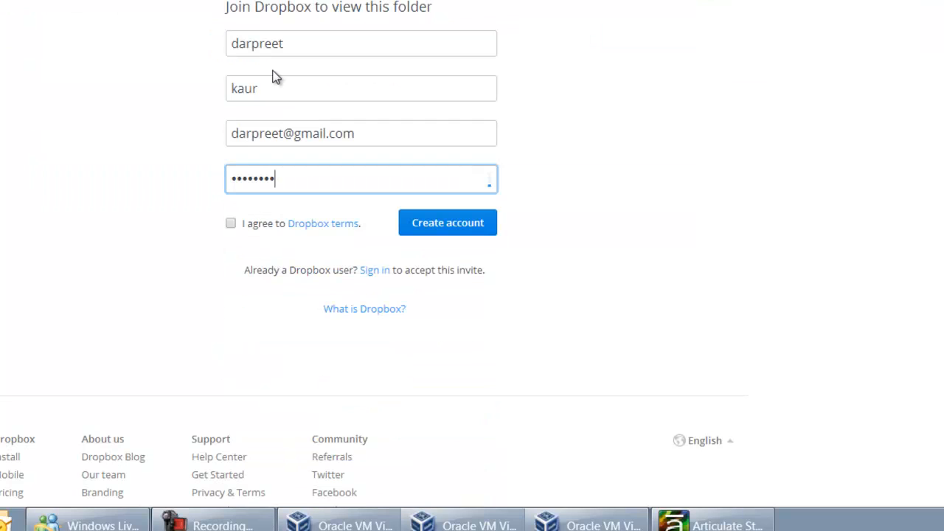
{"action": "key", "text": "Tab"}
{"action": "key", "text": "space"}
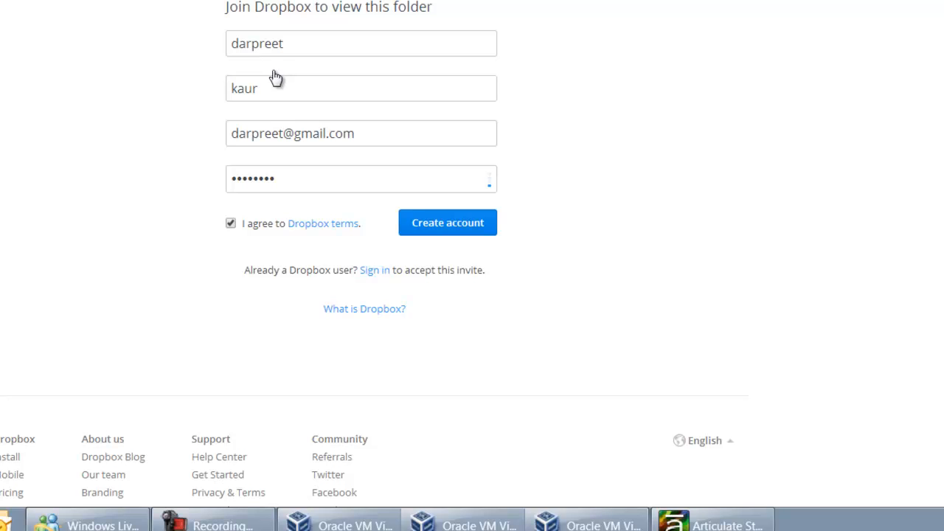
{"action": "key", "text": "Return"}
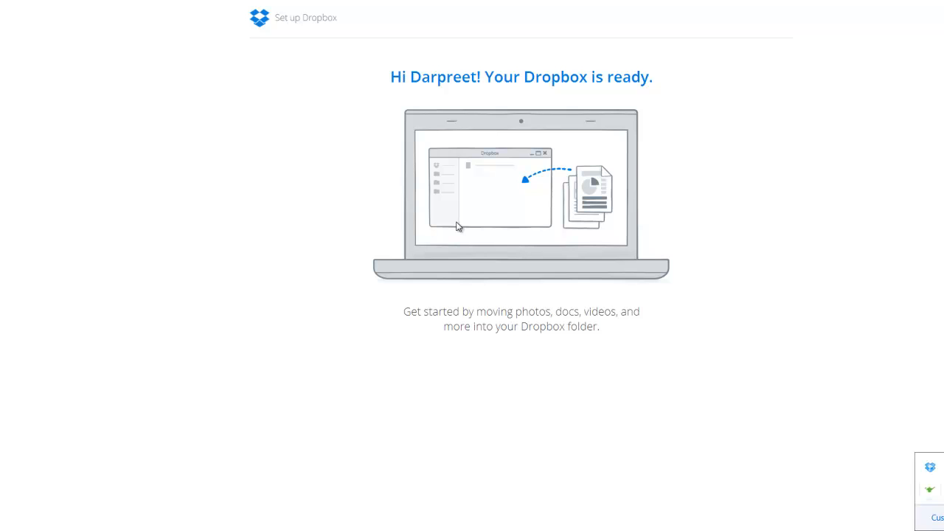
Open the local Dropbox folder and the shared batch5 folder inside it
{"action": "key", "text": "Return"}
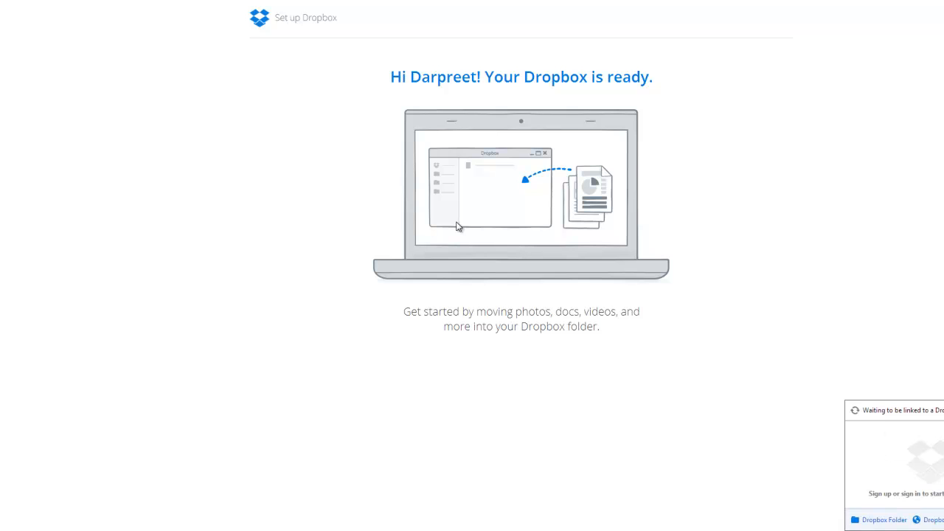
{"action": "left_click", "coordinate": [883, 520]}
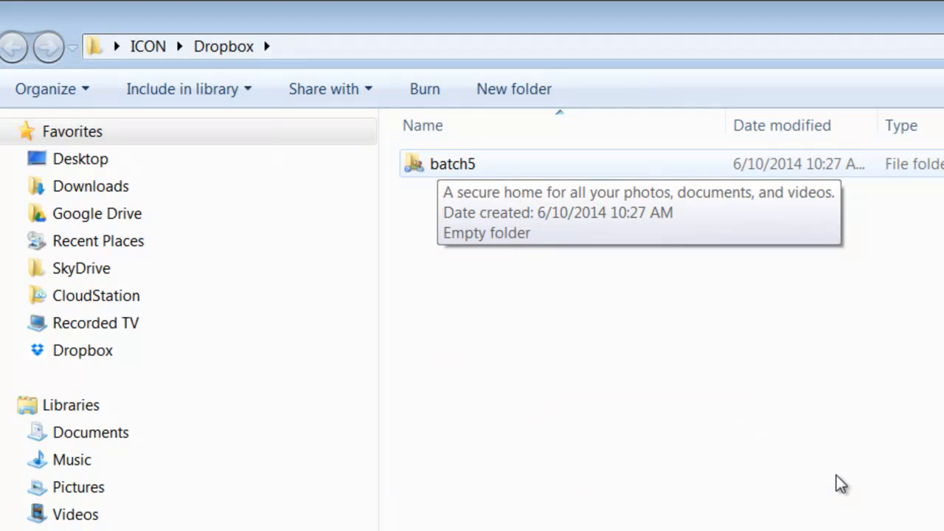
{"action": "key", "text": "Down"}
{"action": "key", "text": "Return"}
{"action": "key", "text": "Down"}
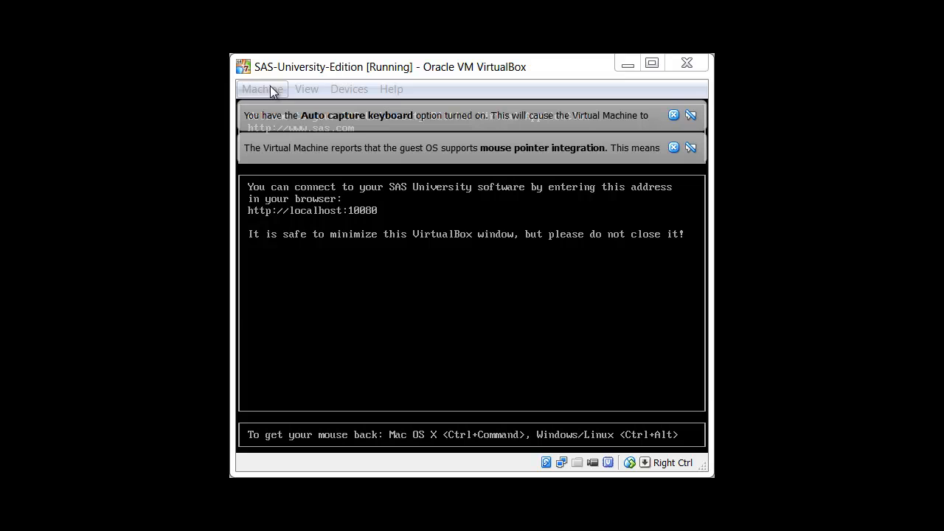
Open the shared folder settings of the running SAS-University-Edition machine and start a new share under Machine Folders
{"action": "left_click", "coordinate": [270, 87]}
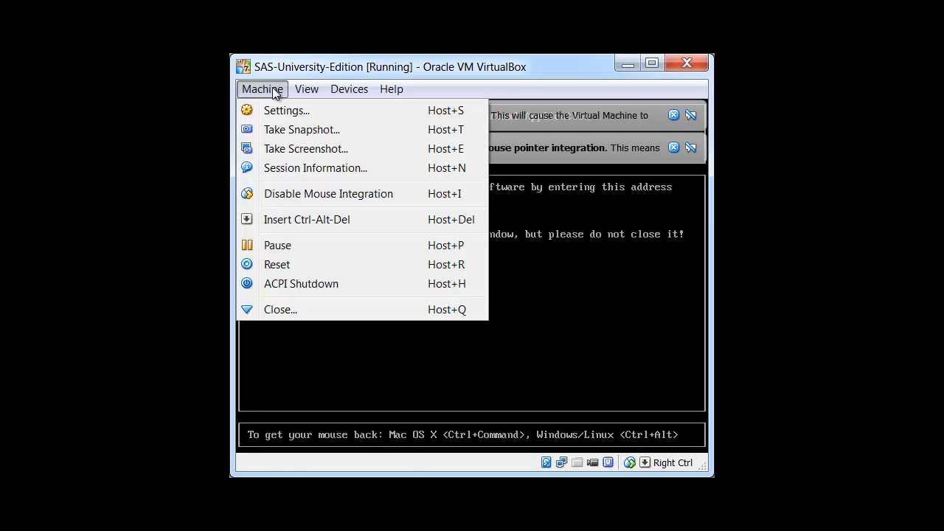
{"action": "left_click", "coordinate": [283, 113]}
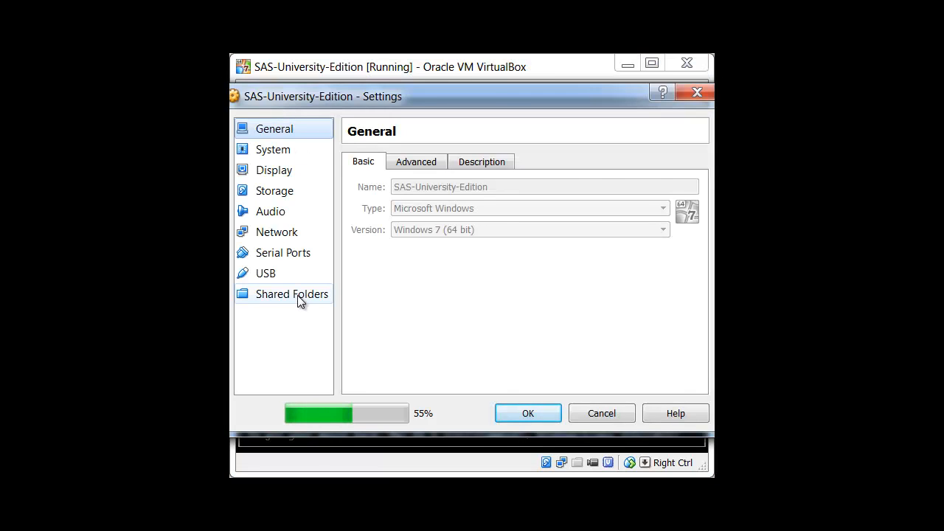
{"action": "left_click", "coordinate": [298, 295]}
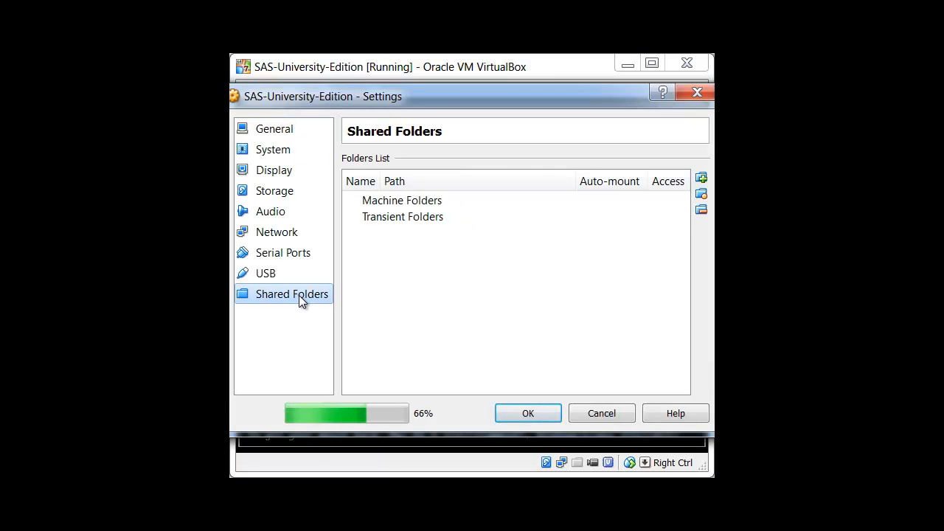
{"action": "left_click", "coordinate": [423, 205]}
{"action": "left_click", "coordinate": [701, 177]}
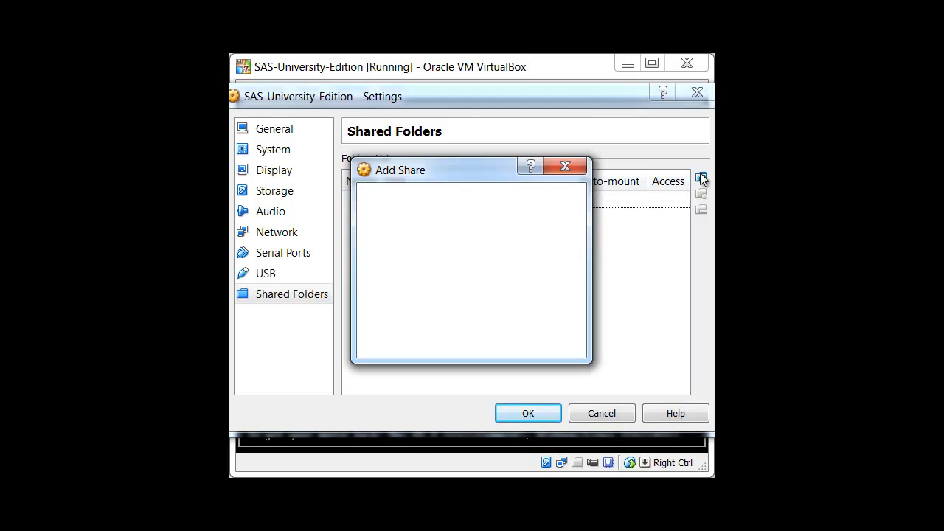
Choose the batch5 folder inside ICON's Dropbox folder as the new share's folder path
{"action": "left_click", "coordinate": [576, 201]}
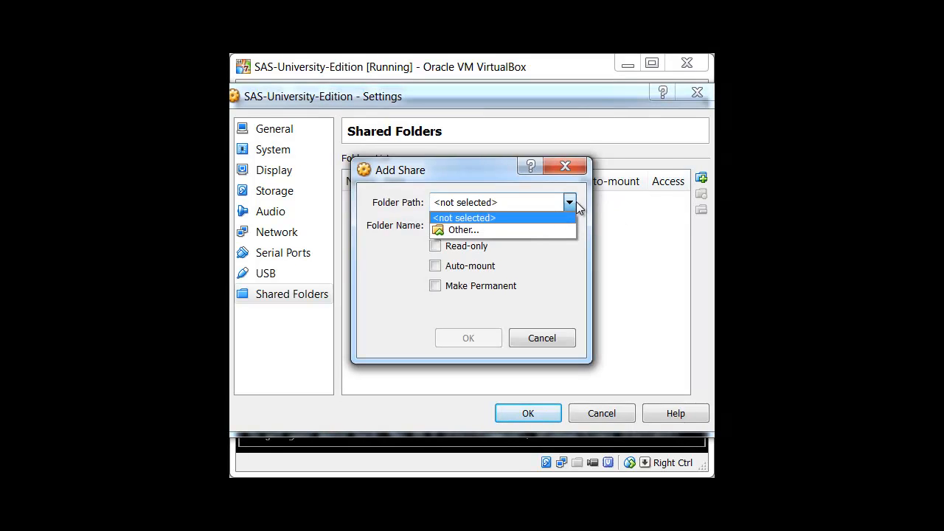
{"action": "left_click", "coordinate": [514, 228]}
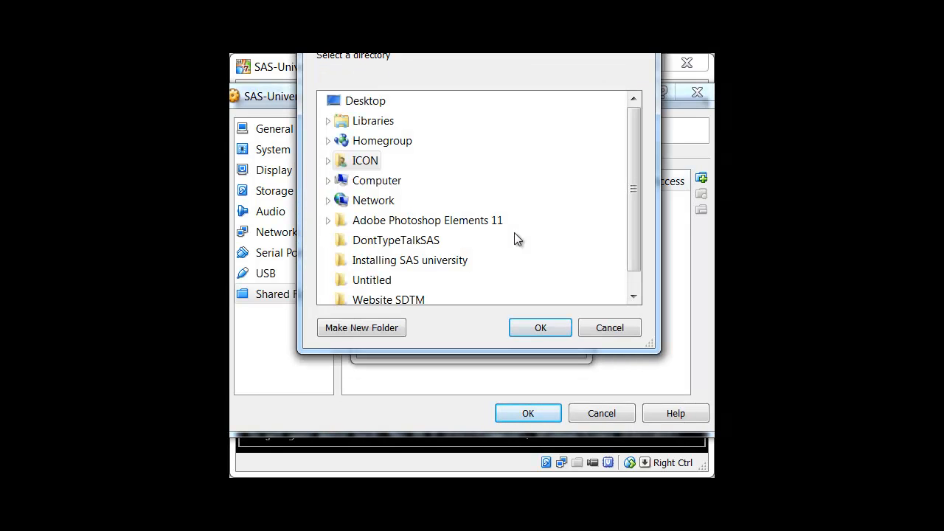
{"action": "left_click", "coordinate": [329, 161]}
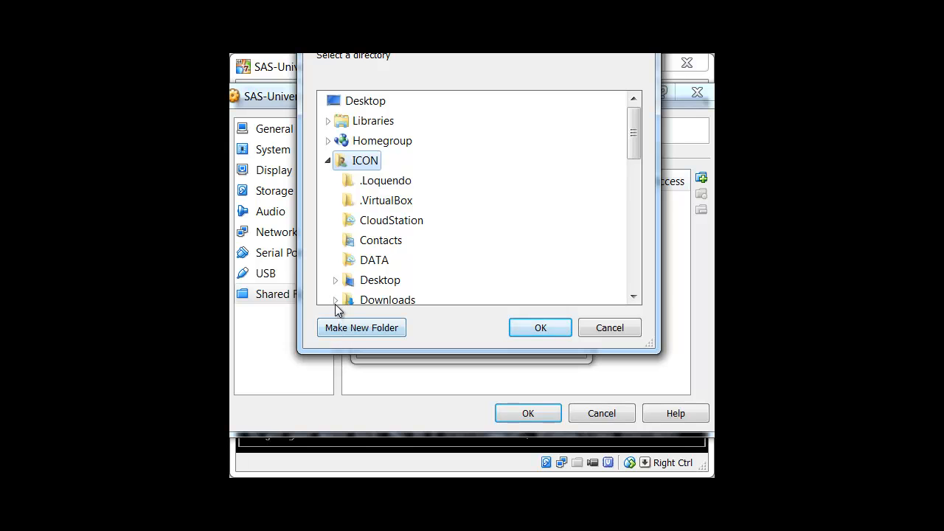
{"action": "left_click_drag", "start_coordinate": [631, 140], "coordinate": [606, 166]}
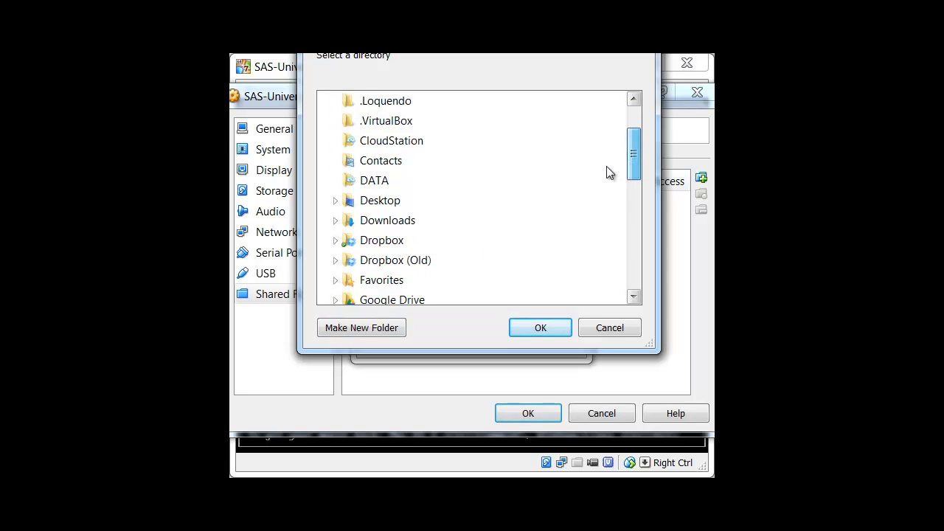
{"action": "left_click", "coordinate": [336, 240]}
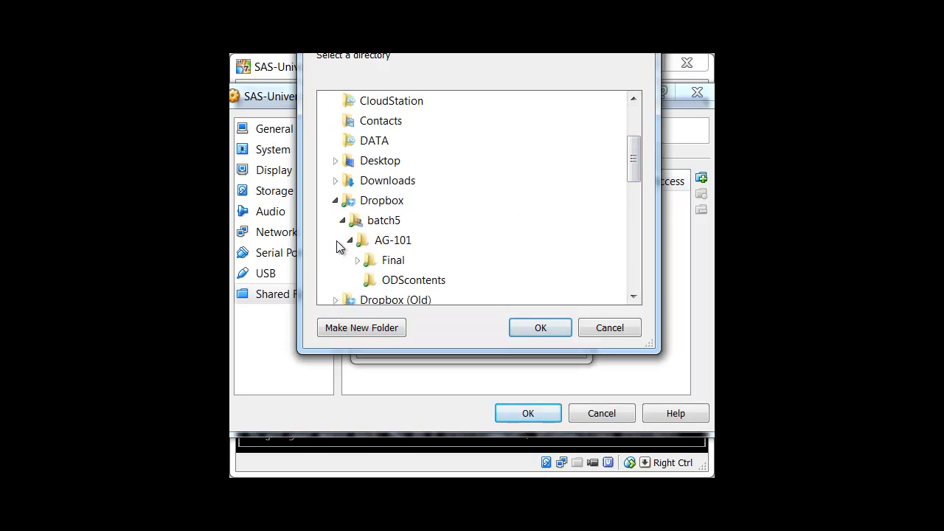
{"action": "left_click", "coordinate": [382, 224]}
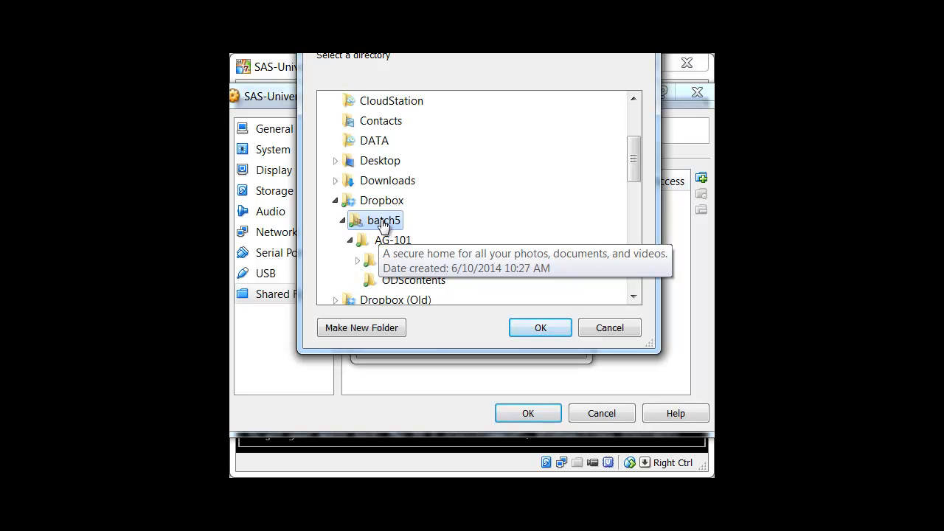
{"action": "left_click", "coordinate": [525, 327]}
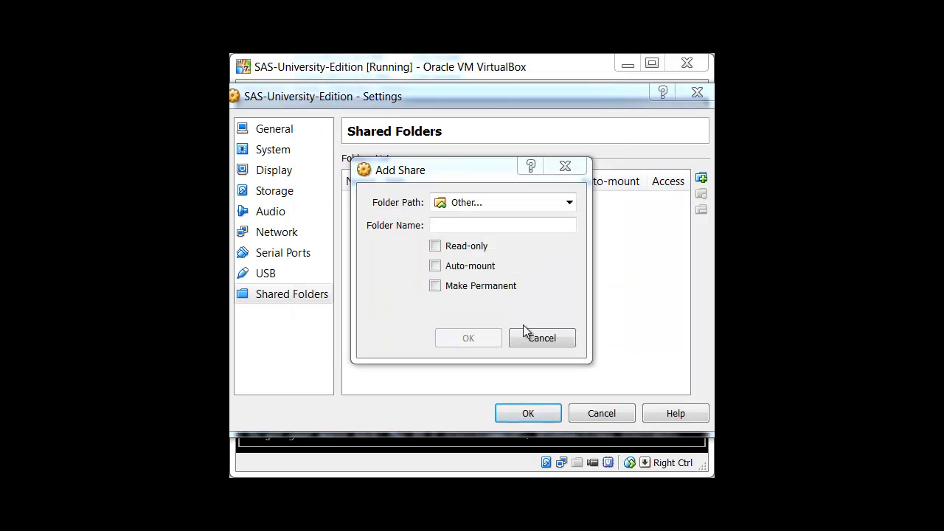
Set the batch5 share to auto-mount and make it permanent, then add it to the folders list
{"action": "left_click", "coordinate": [436, 266]}
{"action": "left_click", "coordinate": [435, 286]}
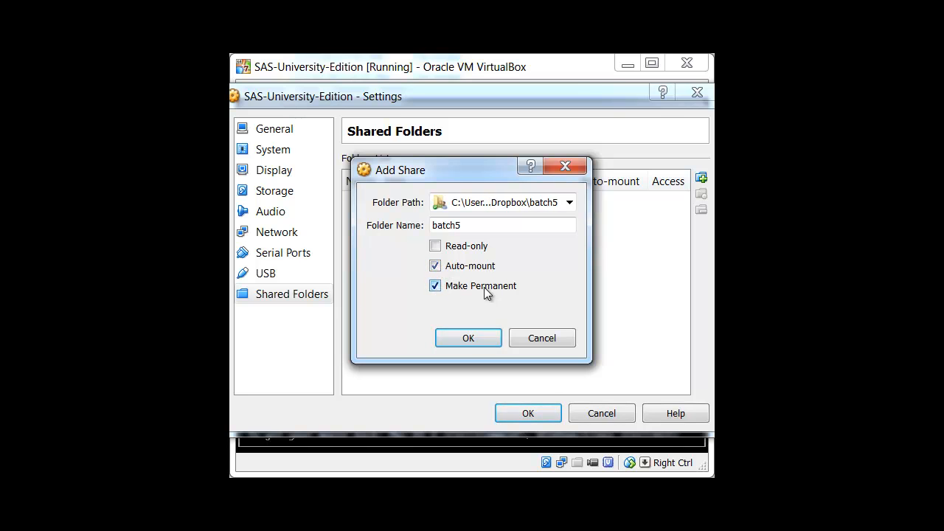
{"action": "left_click", "coordinate": [466, 339]}
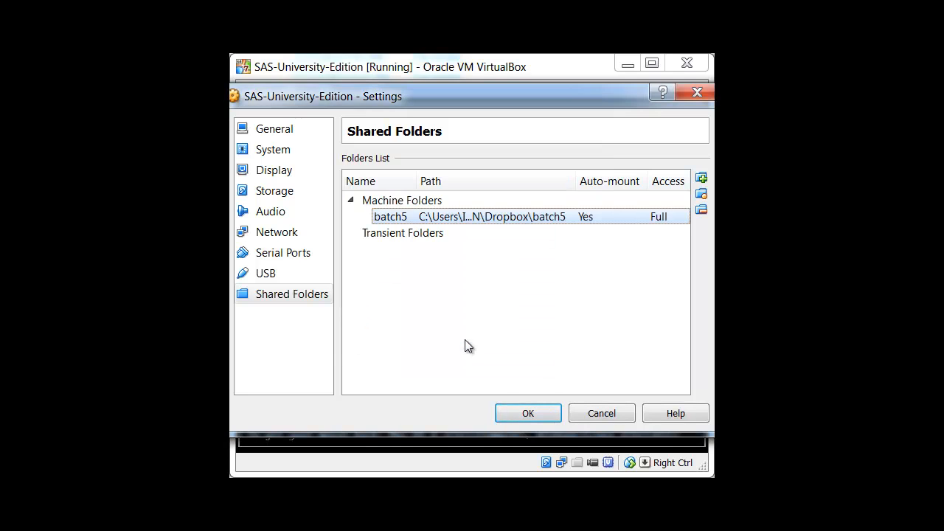
Start a new share under Transient Folders and choose myfolders inside C:\SASUniversityEdition as its folder path
{"action": "left_click", "coordinate": [418, 235]}
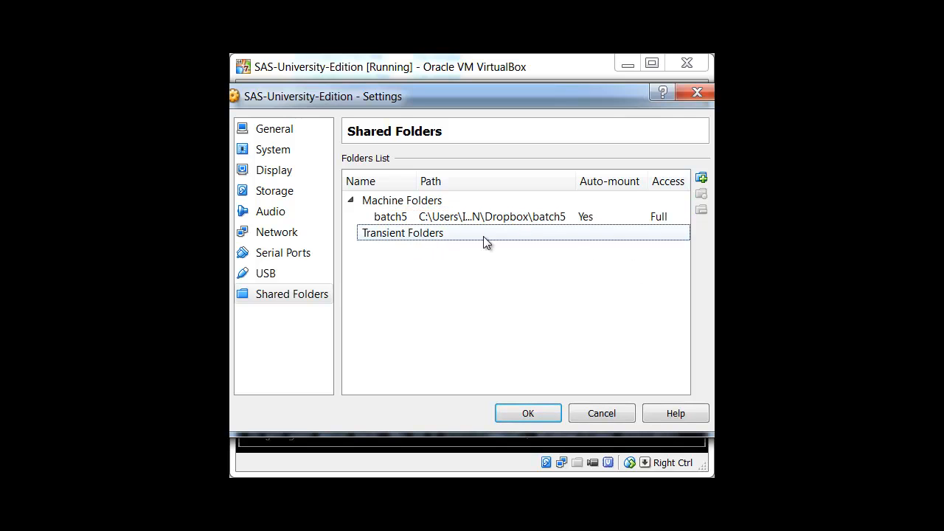
{"action": "left_click", "coordinate": [701, 180]}
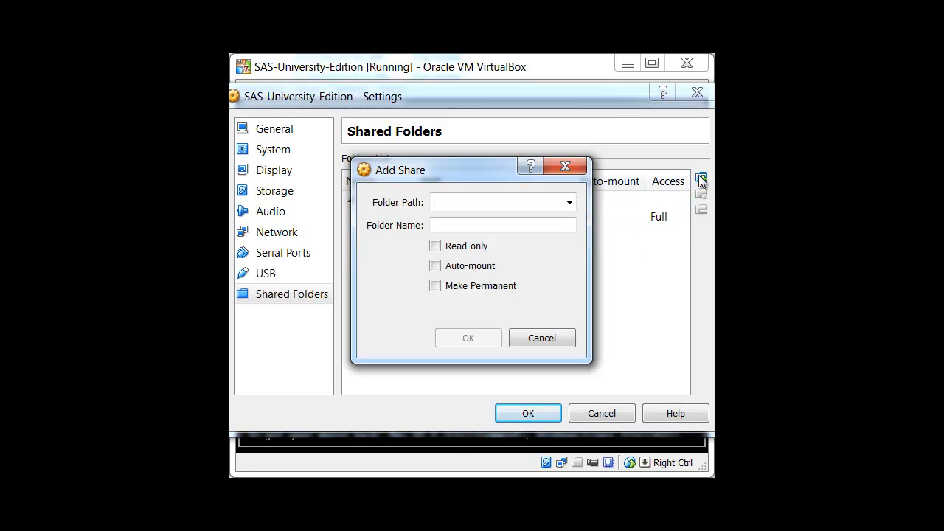
{"action": "left_click", "coordinate": [569, 202]}
{"action": "left_click", "coordinate": [529, 227]}
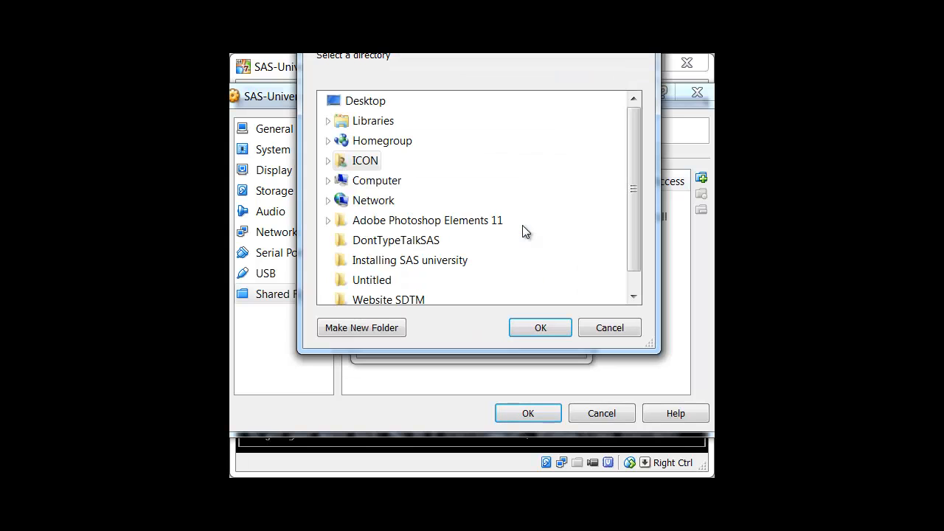
{"action": "left_click", "coordinate": [327, 181]}
{"action": "left_click", "coordinate": [336, 200]}
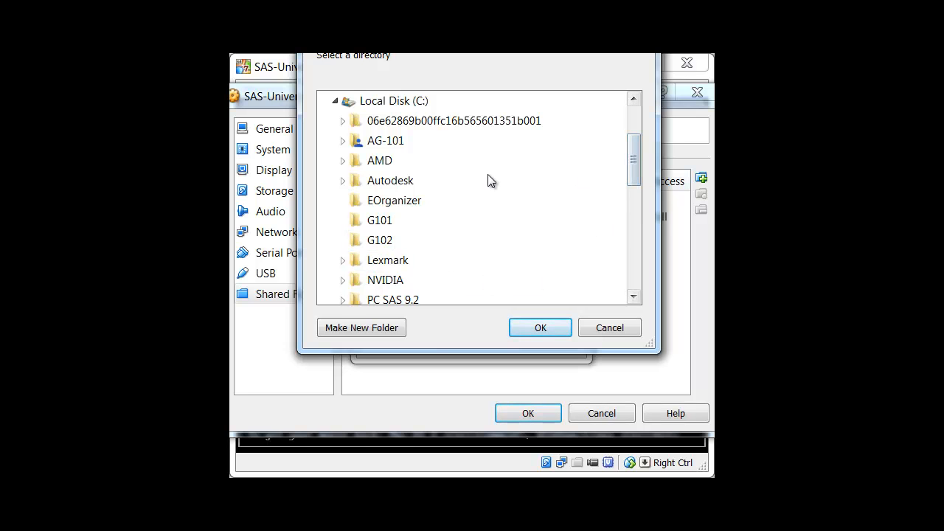
{"action": "left_click_drag", "start_coordinate": [637, 174], "coordinate": [638, 230]}
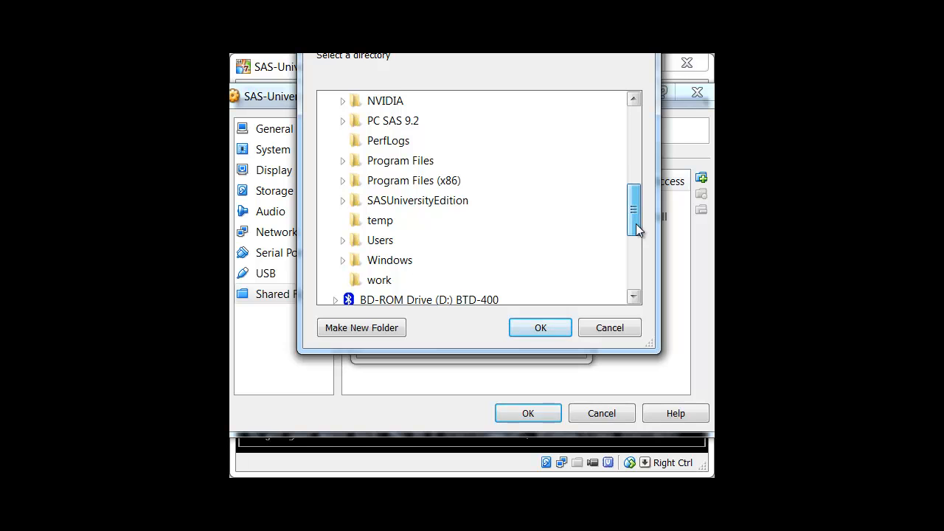
{"action": "left_click", "coordinate": [441, 204]}
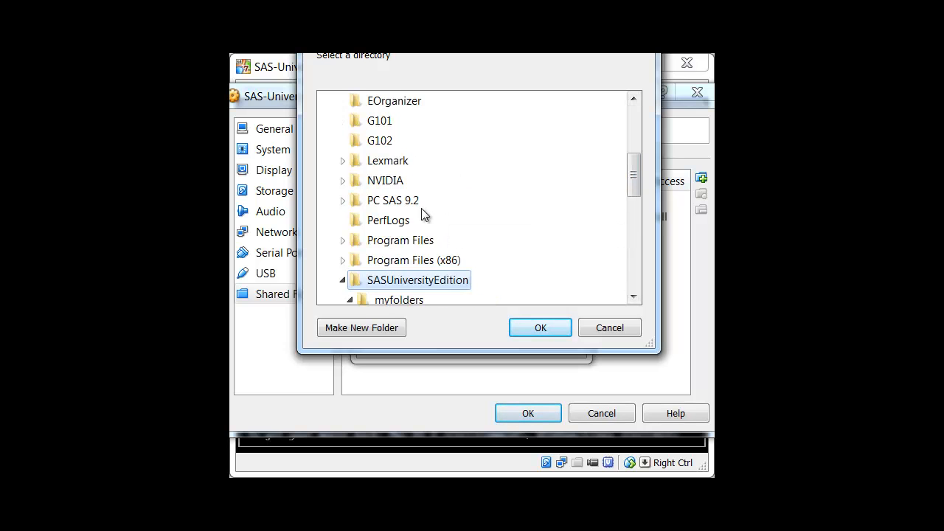
{"action": "left_click", "coordinate": [413, 300]}
{"action": "left_click", "coordinate": [538, 326]}
Set the myfolders share to auto-mount, add it, and save the virtual machine's shared folder settings
{"action": "left_click", "coordinate": [435, 266]}
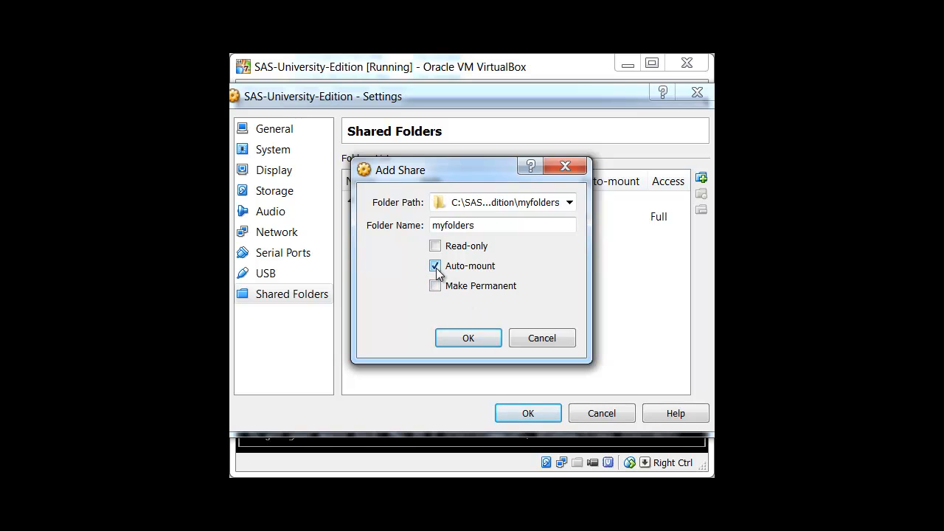
{"action": "left_click", "coordinate": [469, 338]}
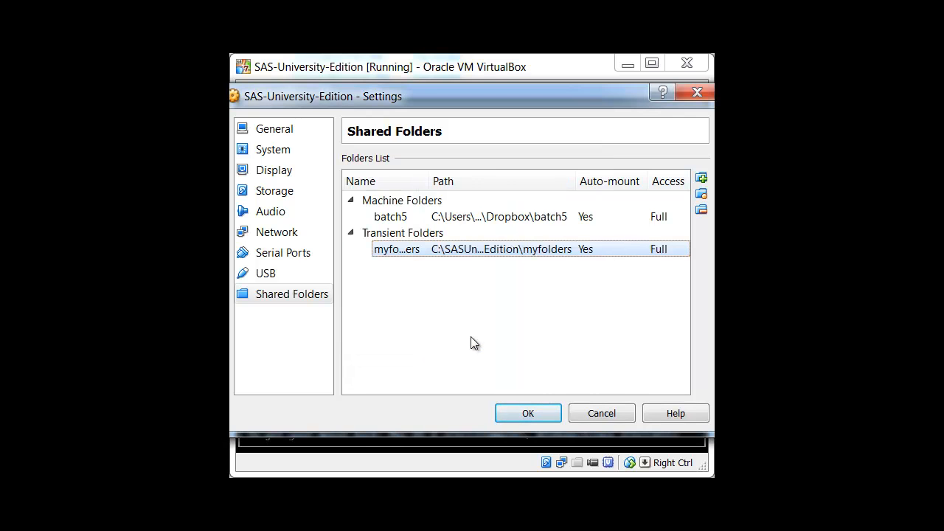
{"action": "left_click", "coordinate": [525, 413]}
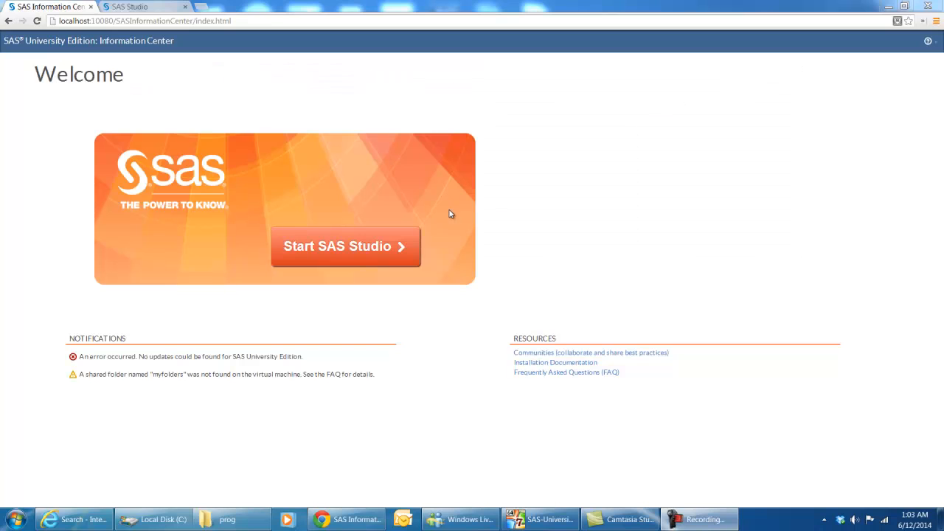
Switch from the SAS Information Center page to SAS Studio in the browser and expand Folder Shortcuts
{"action": "left_click", "coordinate": [130, 20]}
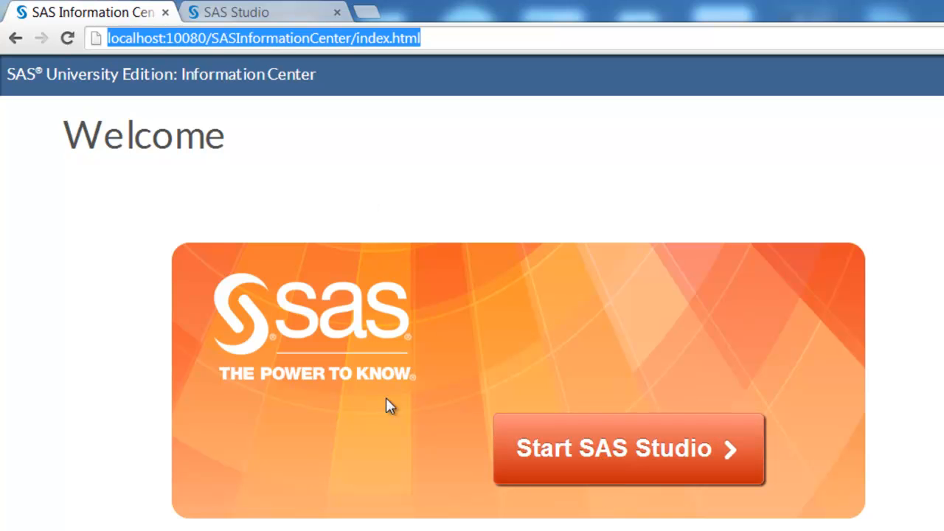
{"action": "left_click", "coordinate": [243, 9]}
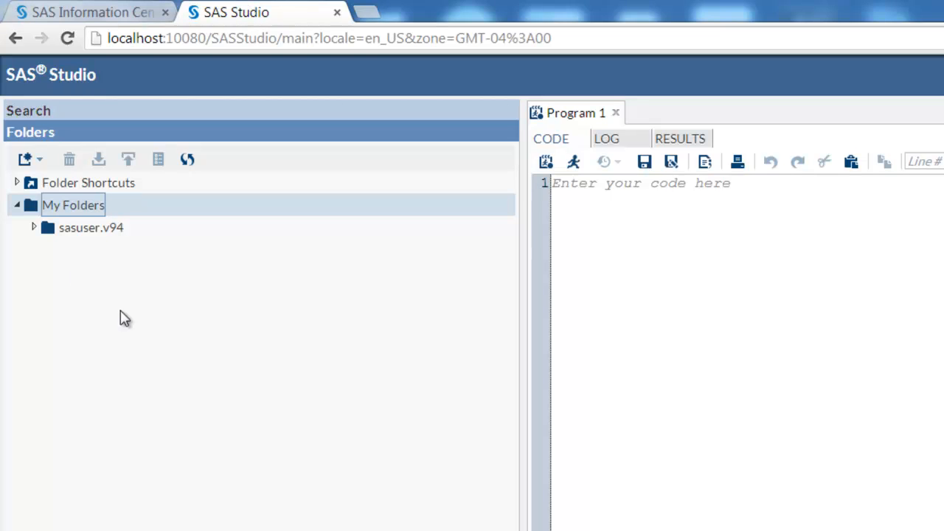
{"action": "left_click", "coordinate": [16, 183]}
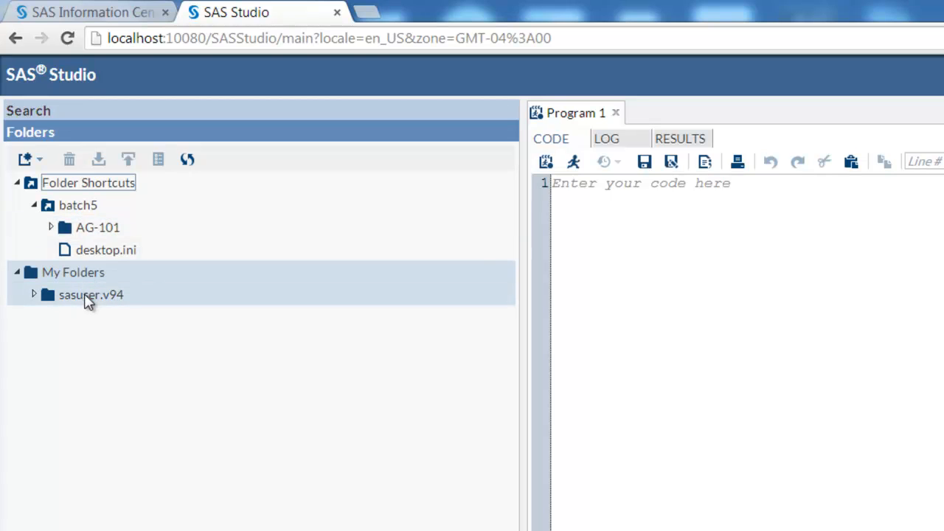
Write a two-line program, "data temp;" and "run;", in Program 1 and run it
{"action": "left_click", "coordinate": [592, 204]}
{"action": "type", "text": "da"}
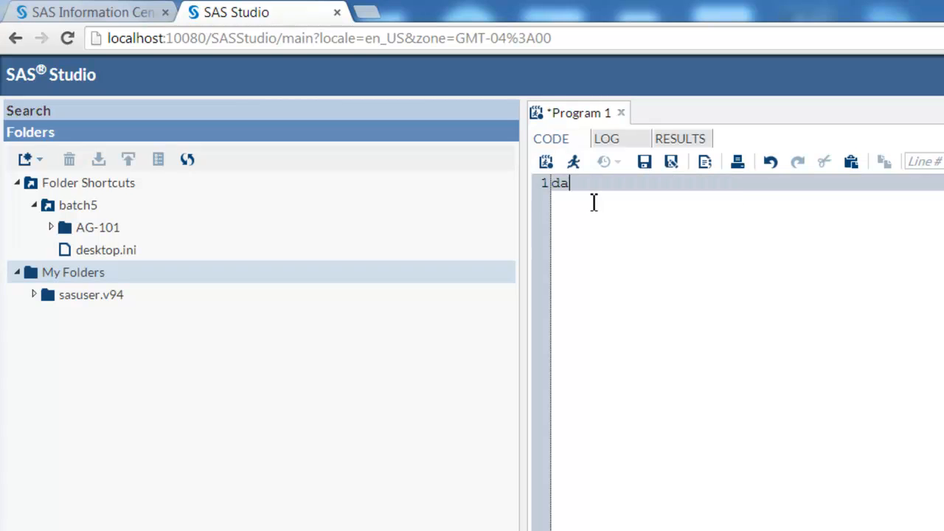
{"action": "type", "text": "ta temp;"}
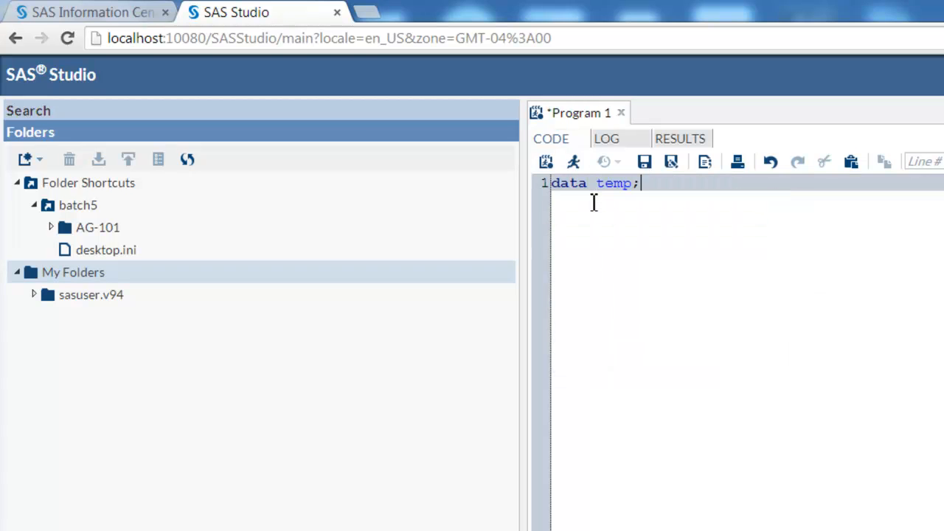
{"action": "key", "text": "Return"}
{"action": "type", "text": "run;"}
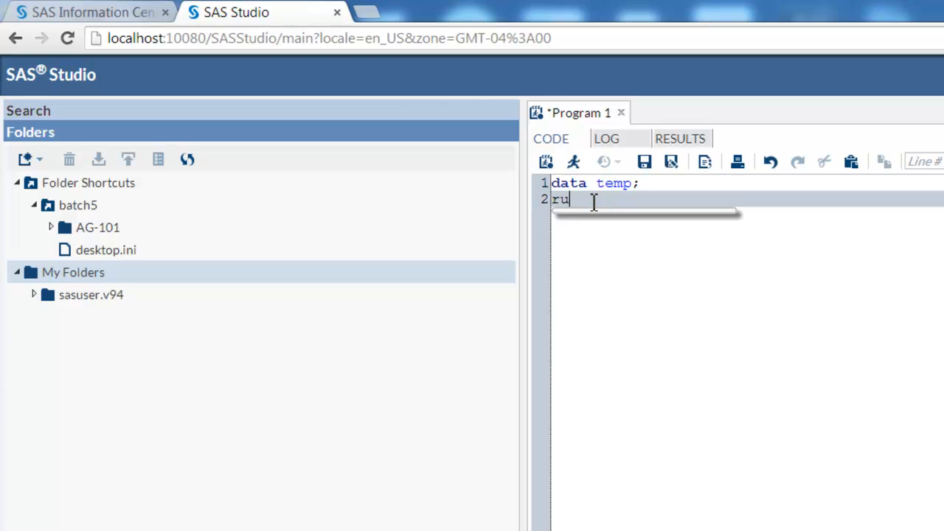
{"action": "left_click", "coordinate": [573, 163]}
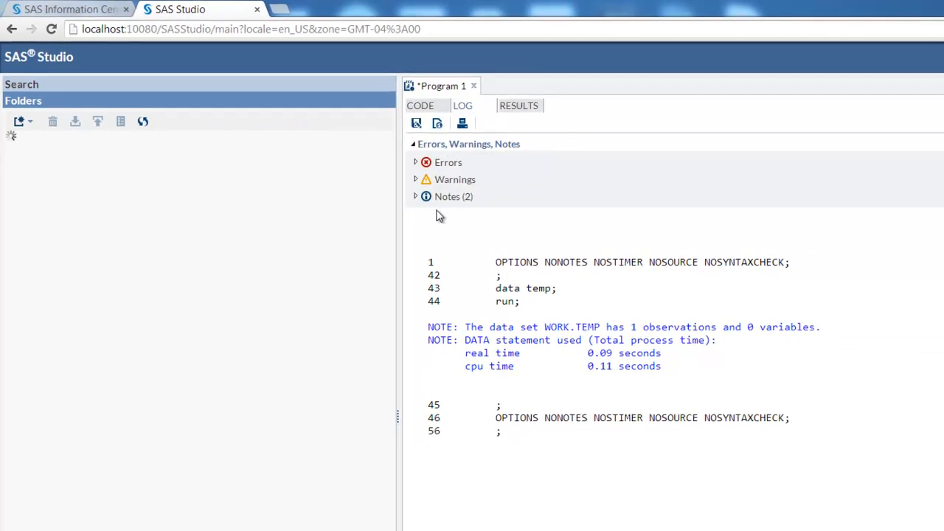
Start saving the program code and choose batch5 > AG-101 > Final > prog > sync_test as the location
{"action": "left_click", "coordinate": [417, 106]}
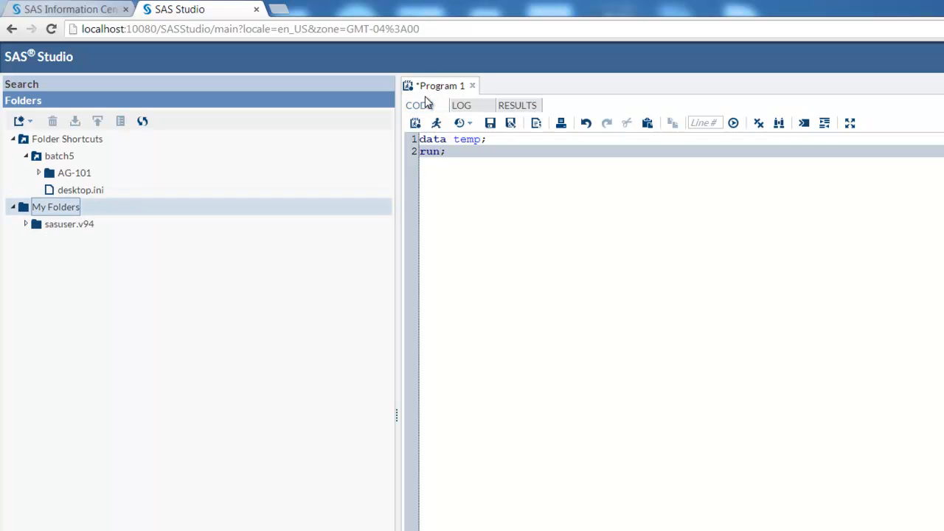
{"action": "left_click", "coordinate": [493, 125]}
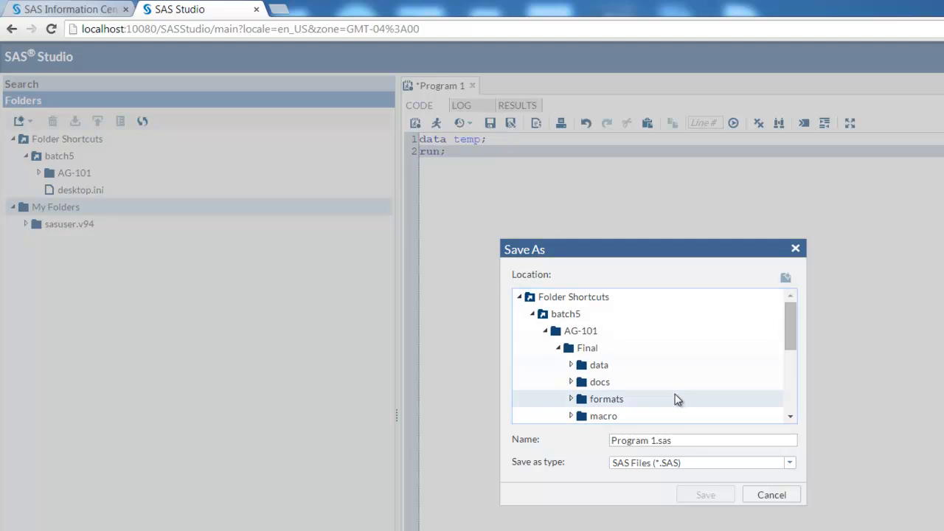
{"action": "left_click", "coordinate": [565, 299]}
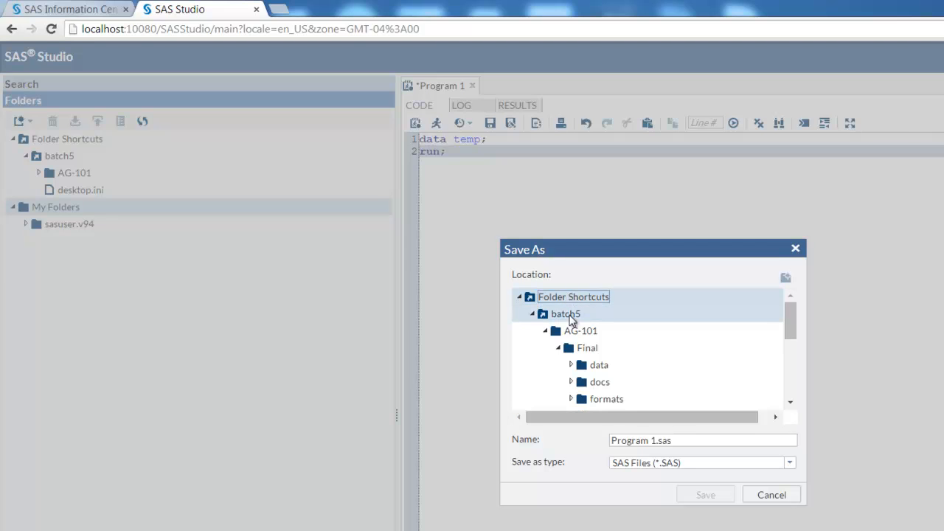
{"action": "left_click", "coordinate": [566, 313]}
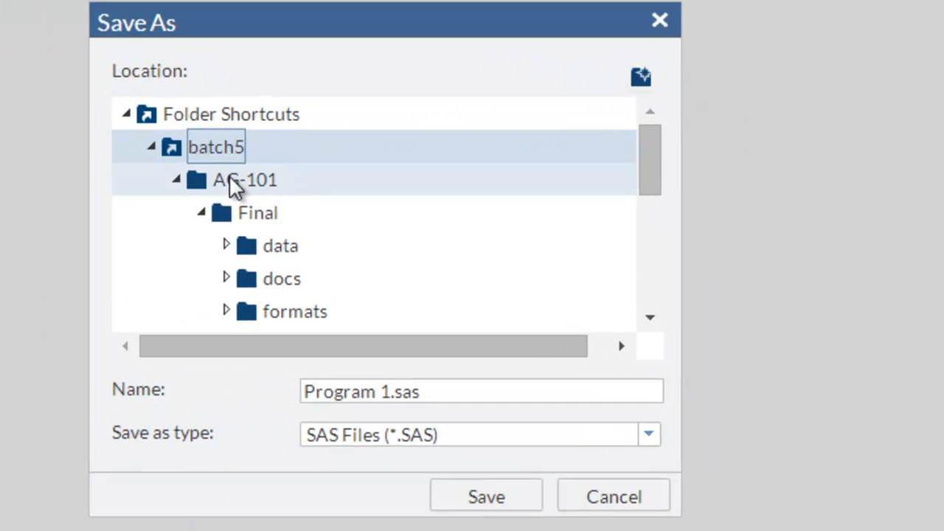
{"action": "left_click", "coordinate": [255, 183]}
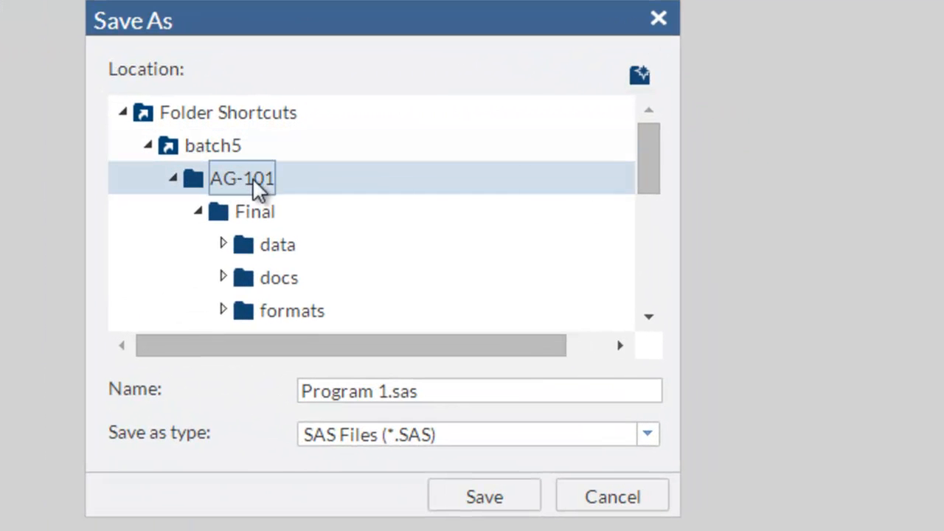
{"action": "left_click", "coordinate": [262, 212]}
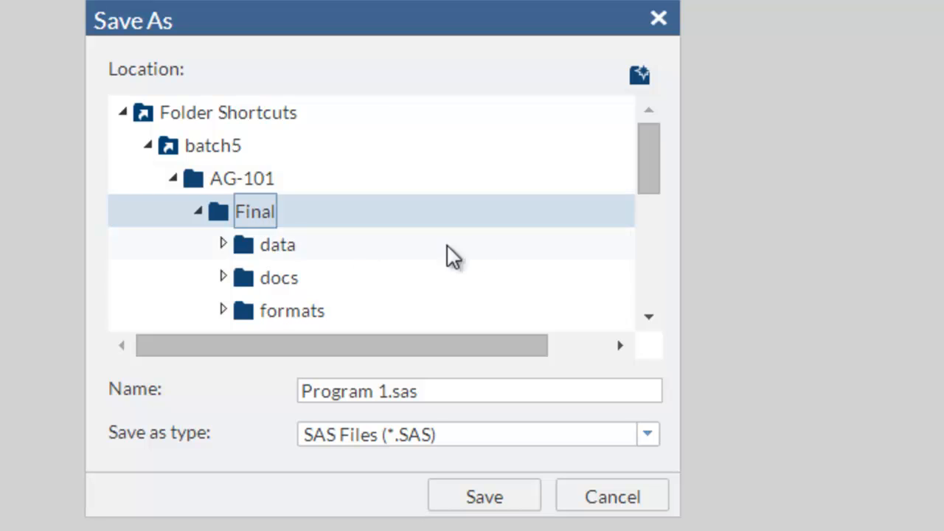
{"action": "left_click_drag", "start_coordinate": [645, 170], "coordinate": [640, 260]}
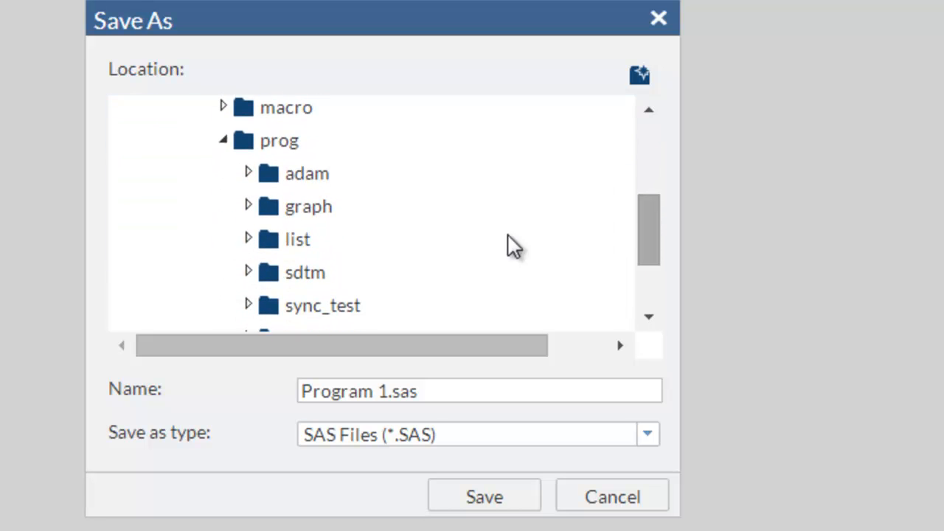
{"action": "left_click", "coordinate": [280, 144]}
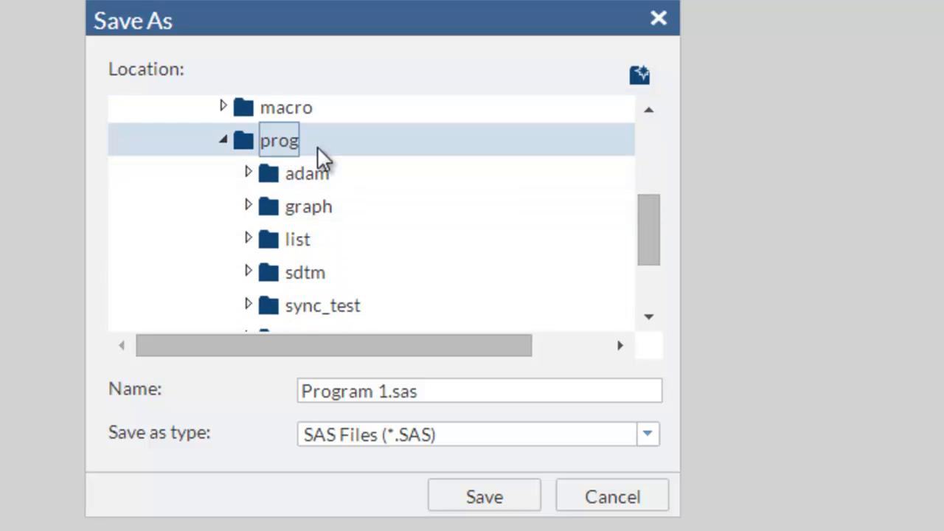
{"action": "left_click", "coordinate": [308, 304]}
{"action": "left_click", "coordinate": [366, 432]}
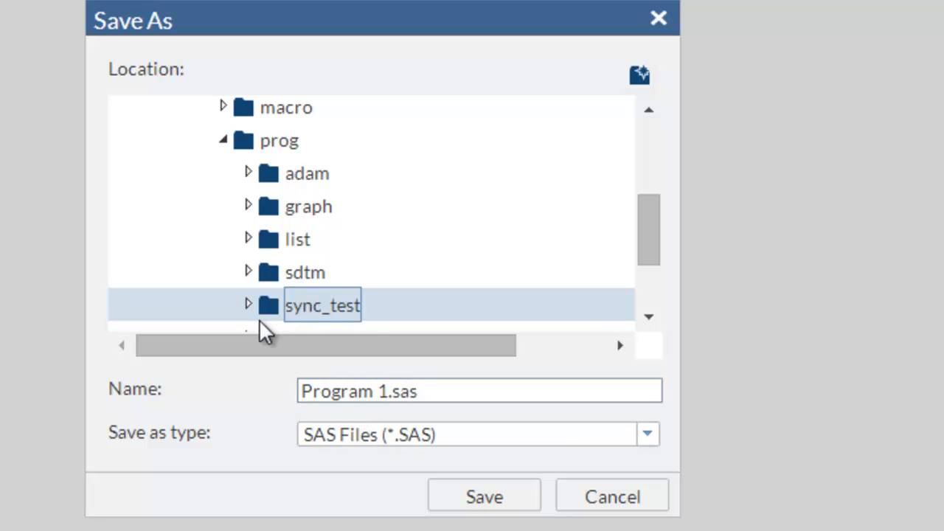
{"action": "left_click", "coordinate": [247, 303]}
Name the program file with the person's full name plus the .sas extension and save it
{"action": "left_click", "coordinate": [384, 399]}
{"action": "left_click", "coordinate": [383, 402]}
{"action": "left_click", "coordinate": [385, 402]}
{"action": "left_click_drag", "start_coordinate": [434, 398], "coordinate": [280, 386]}
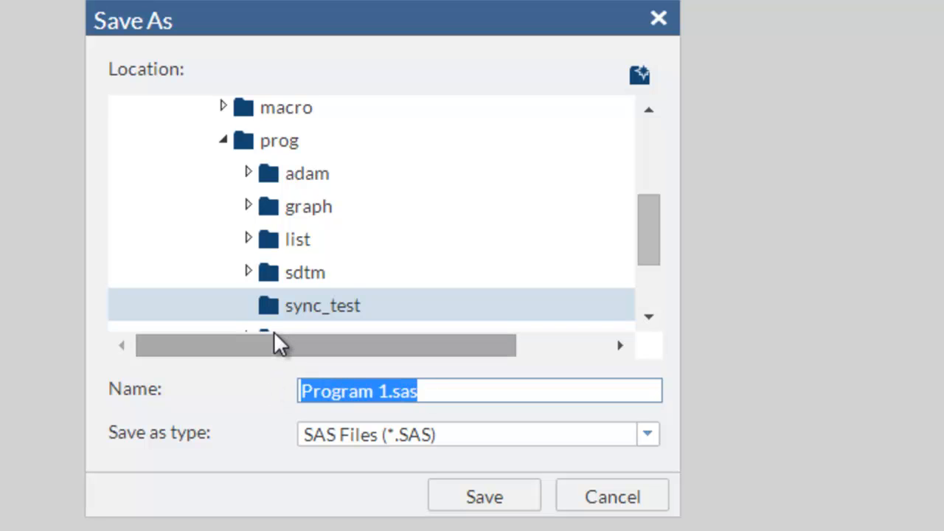
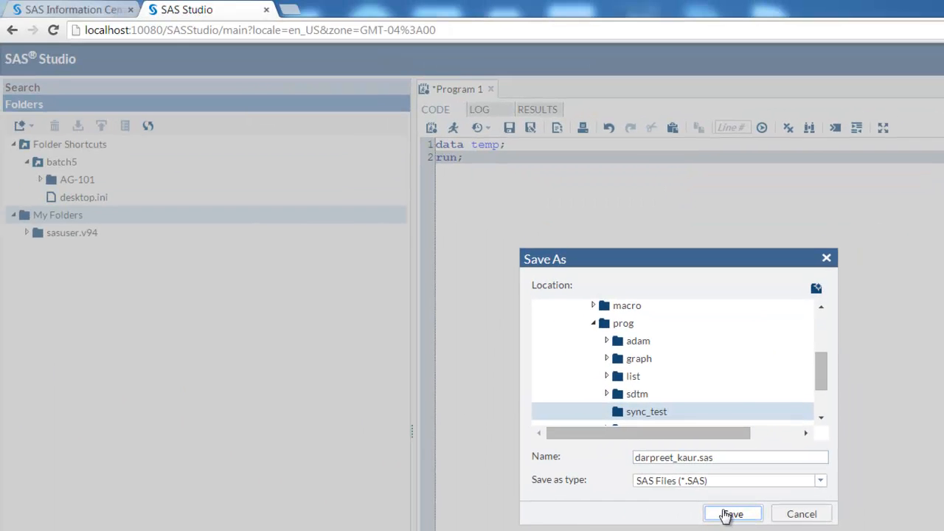
{"action": "left_click", "coordinate": [689, 513]}
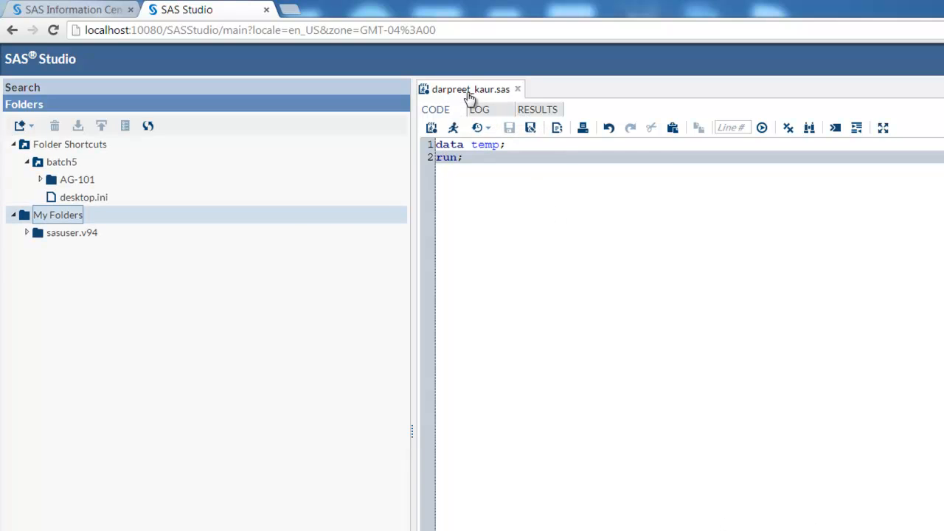
Check sync_test under batch5 > AG-101 > Final > prog in SAS Studio, and open the same Dropbox folder in Windows Explorer
{"action": "left_click", "coordinate": [39, 180]}
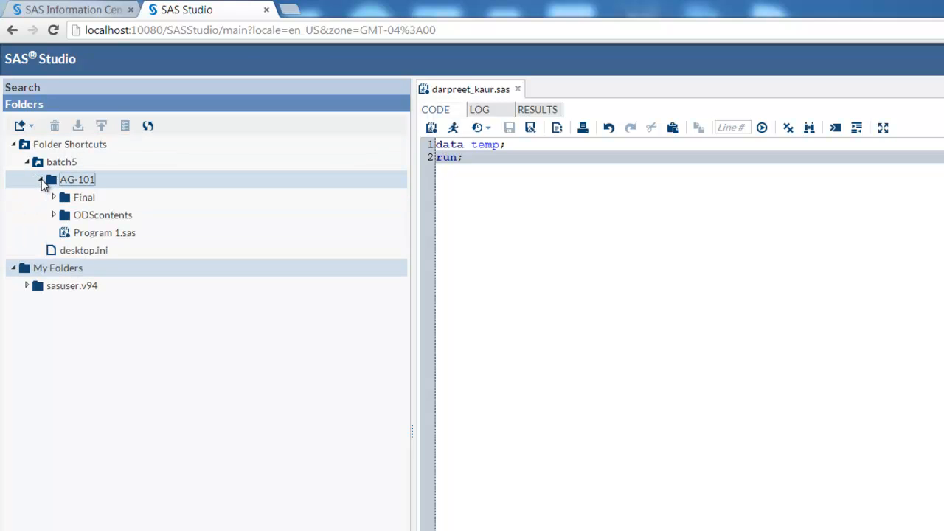
{"action": "left_click", "coordinate": [53, 198]}
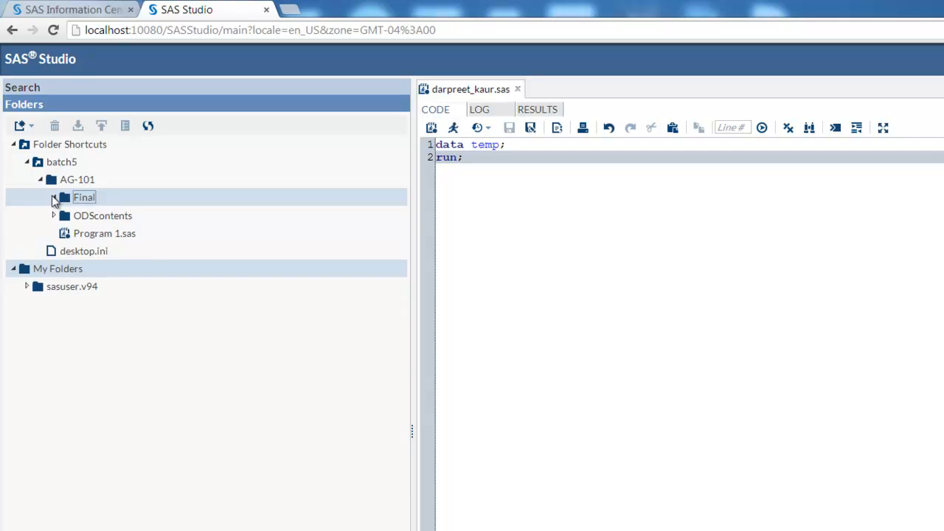
{"action": "left_click", "coordinate": [66, 286]}
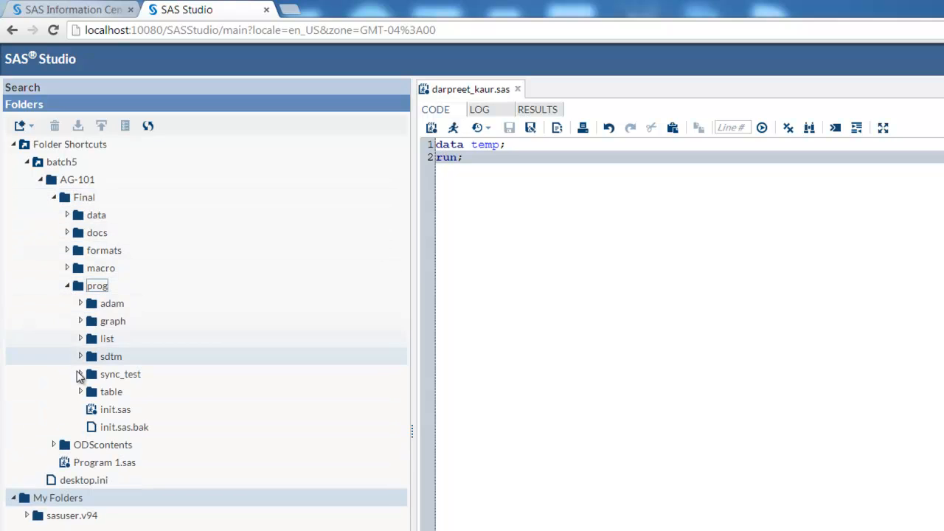
{"action": "left_click", "coordinate": [81, 374]}
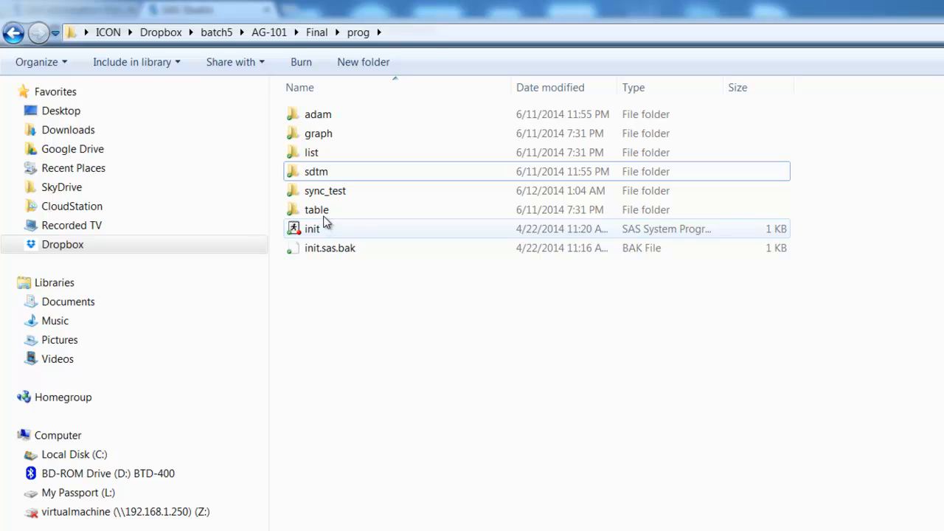
{"action": "double_click", "coordinate": [326, 192]}
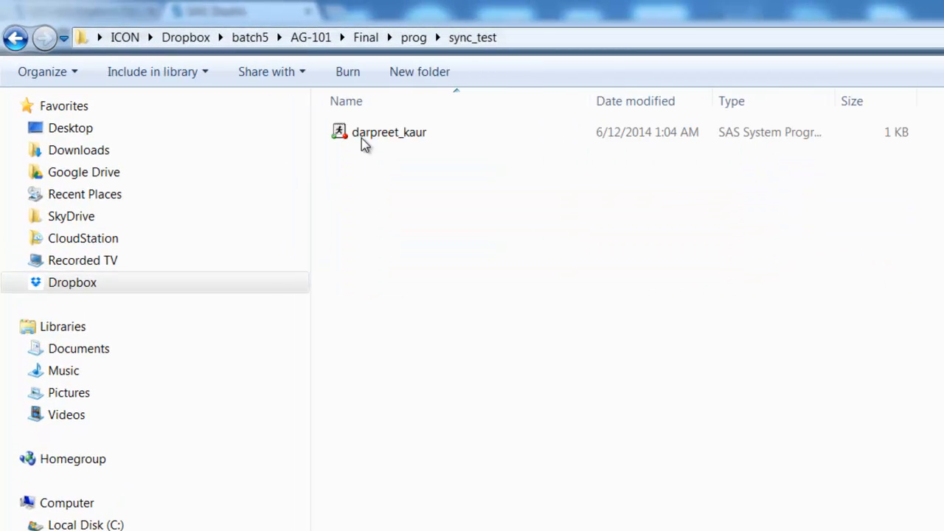